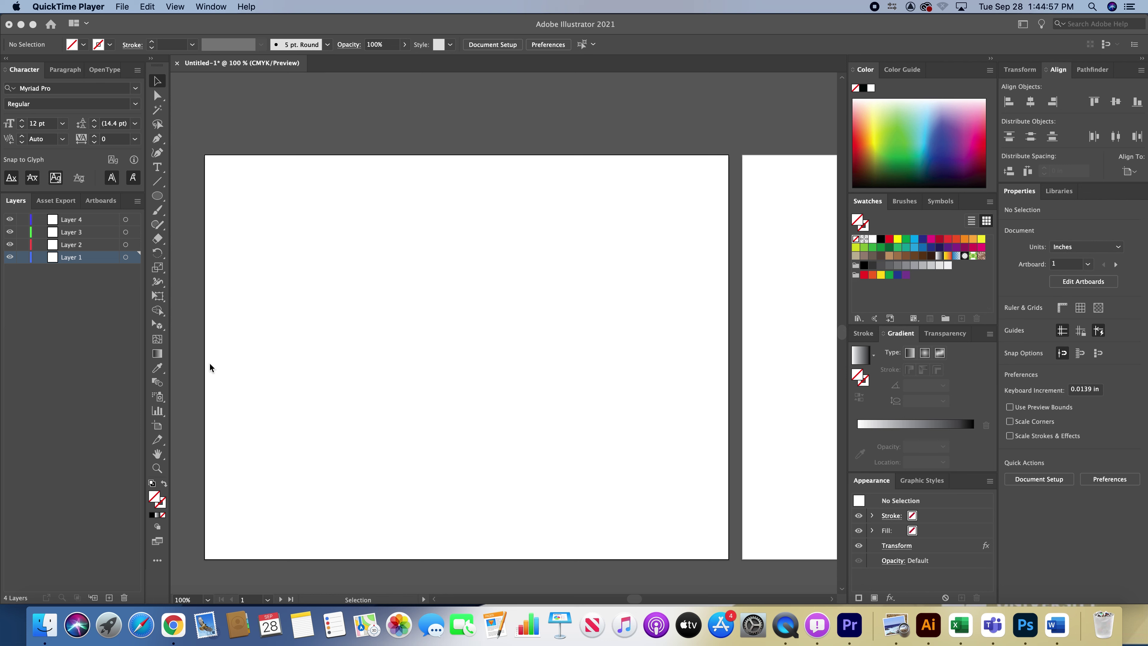
# Step: Create a small three-sided polygon with the Polygon tool near the artboard's centre
pyautogui.click(156, 199)
pyautogui.click(156, 199)
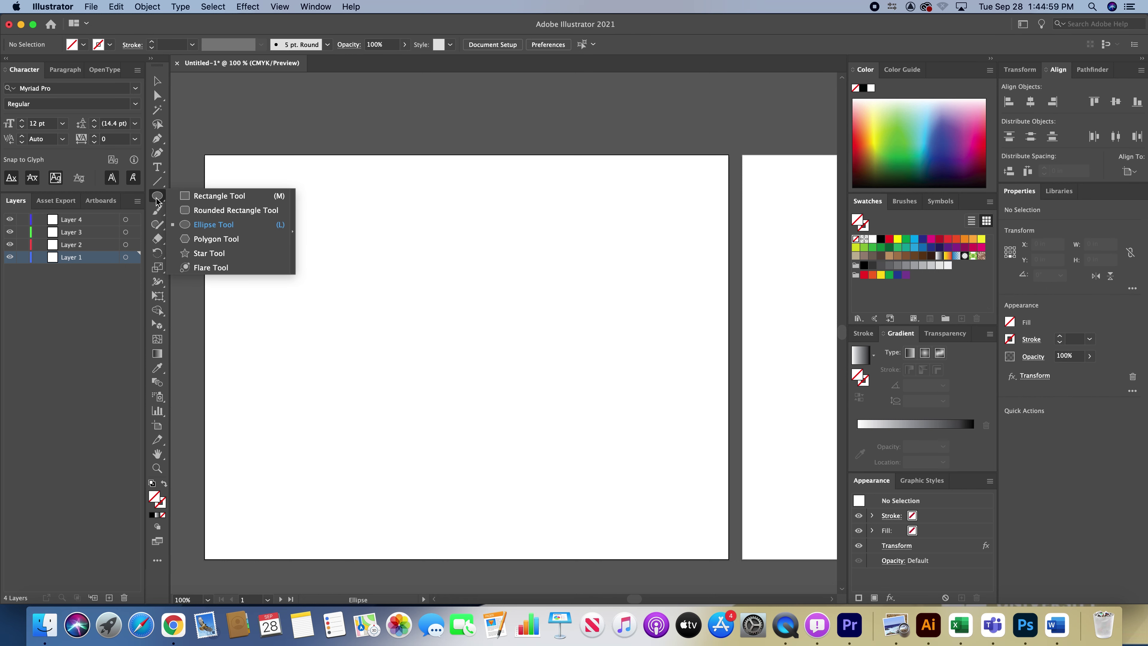
pyautogui.click(209, 240)
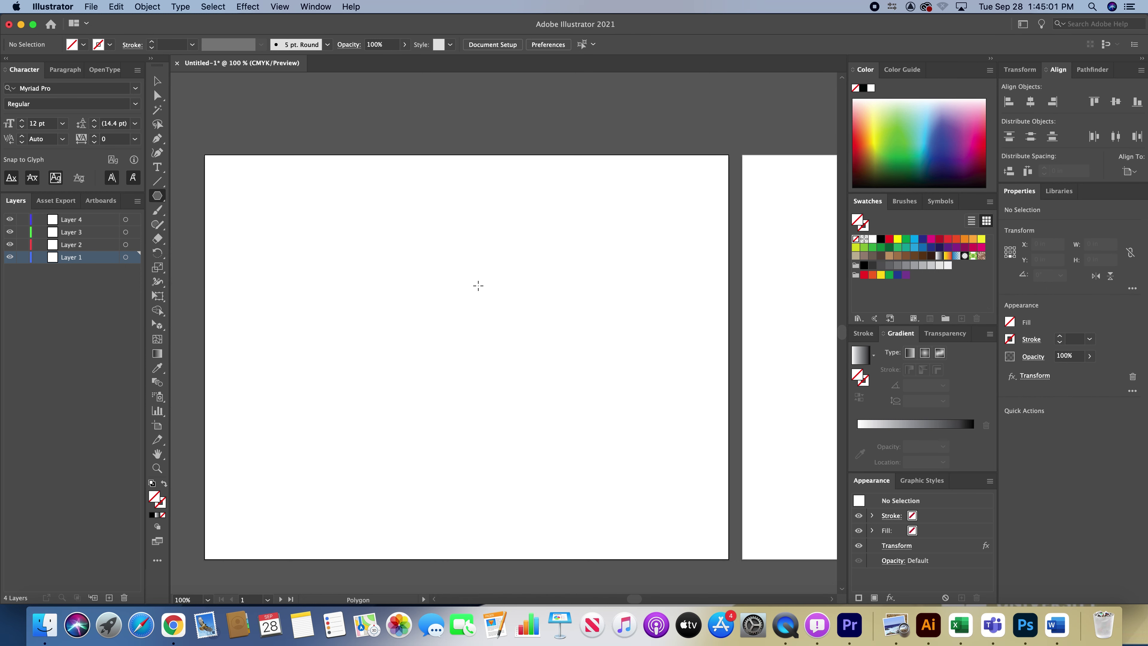
pyautogui.click(465, 321)
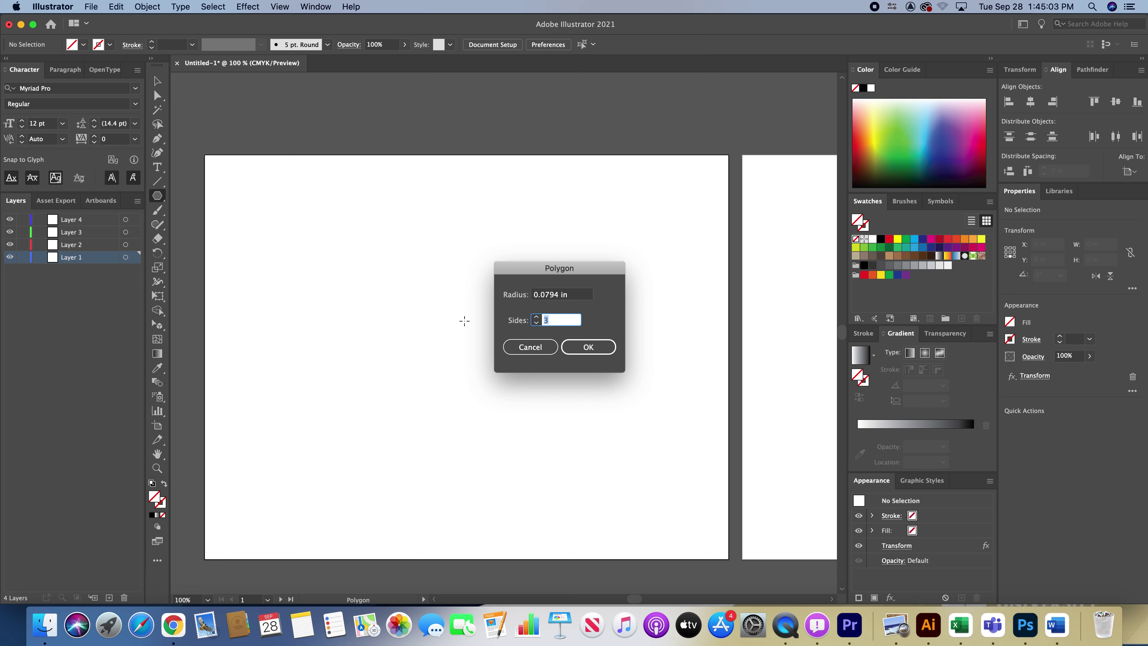
pyautogui.press('Return')
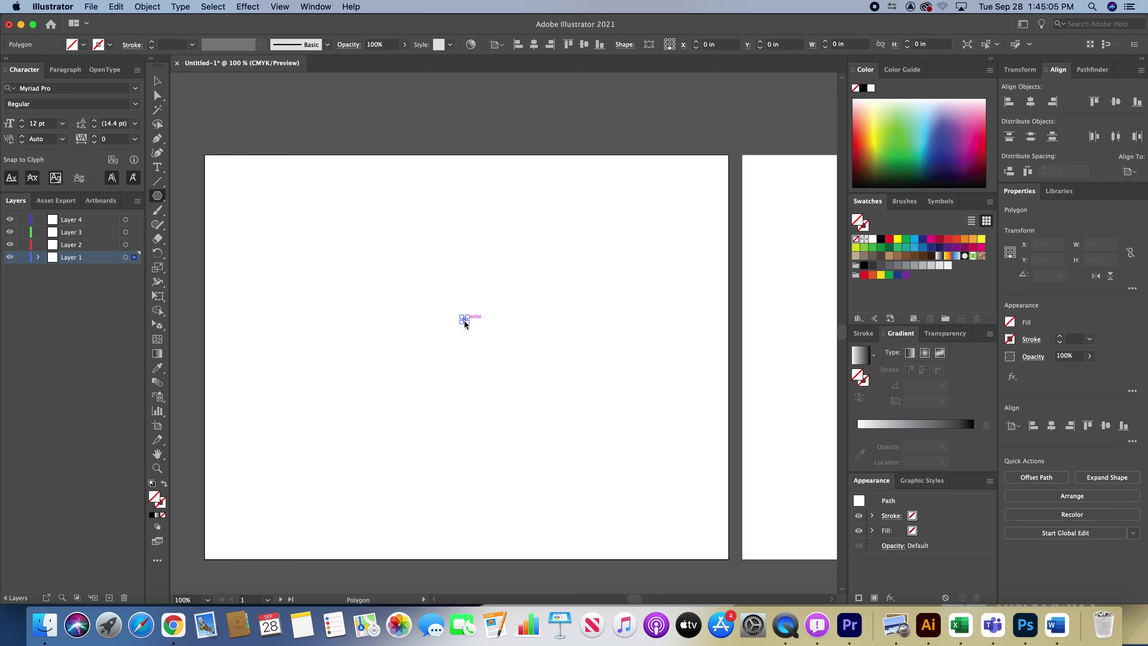
# Step: Scale the triangle up to about 1.4 inches and fill it with red
pyautogui.click(158, 82)
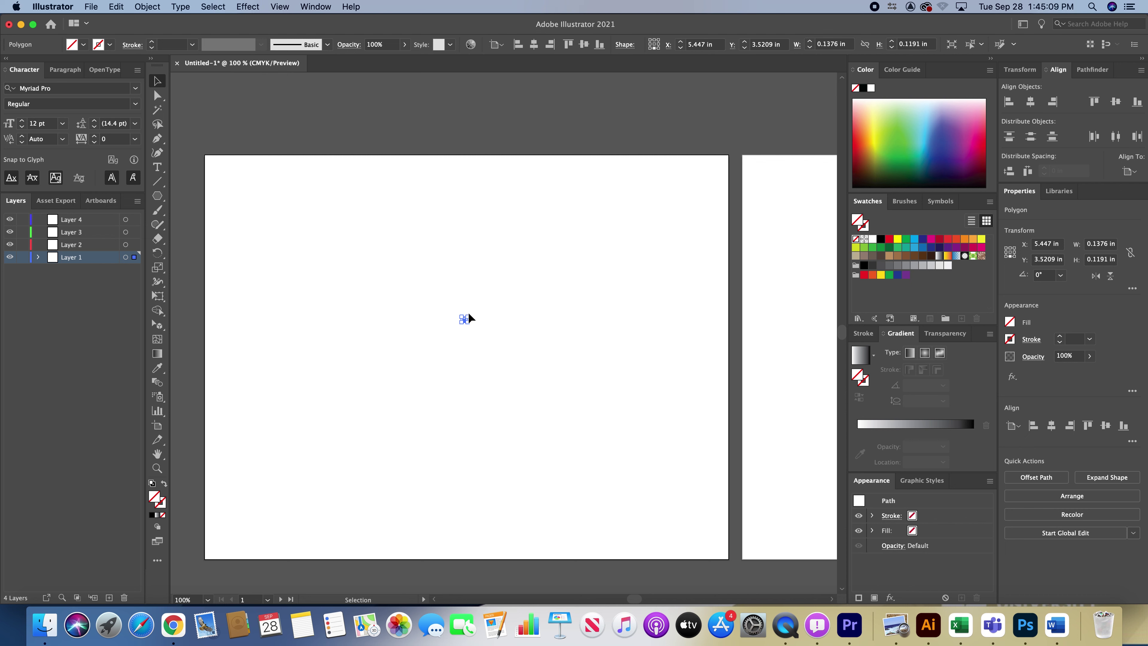
pyautogui.moveTo(468, 315); pyautogui.dragTo(499, 280)
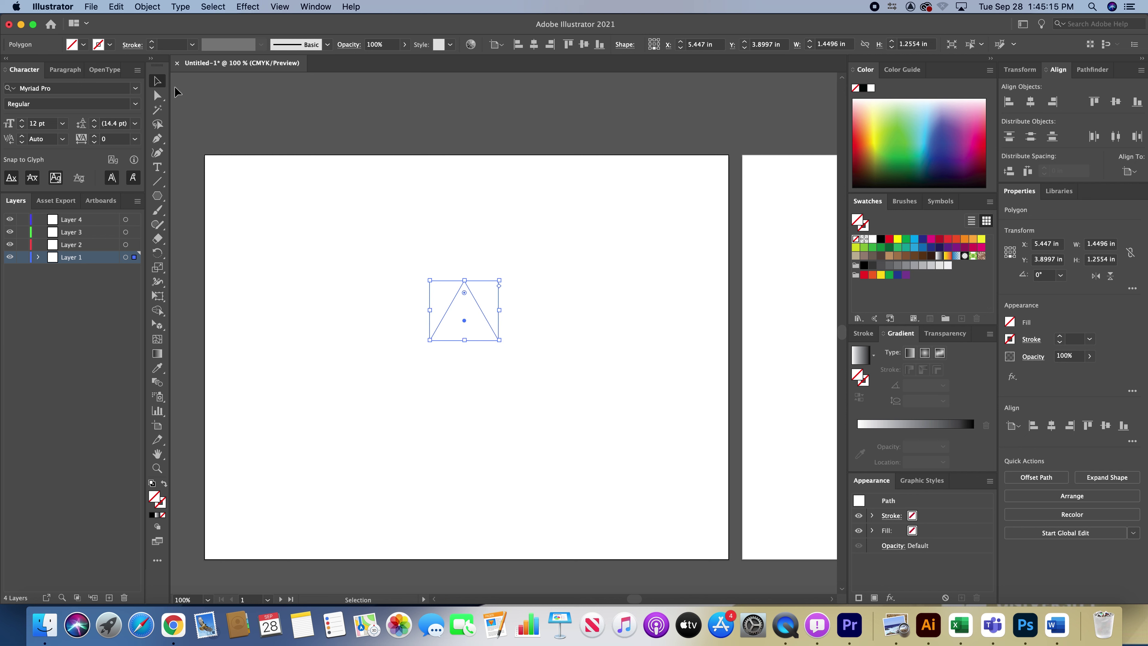
pyautogui.click(83, 44)
pyautogui.click(41, 65)
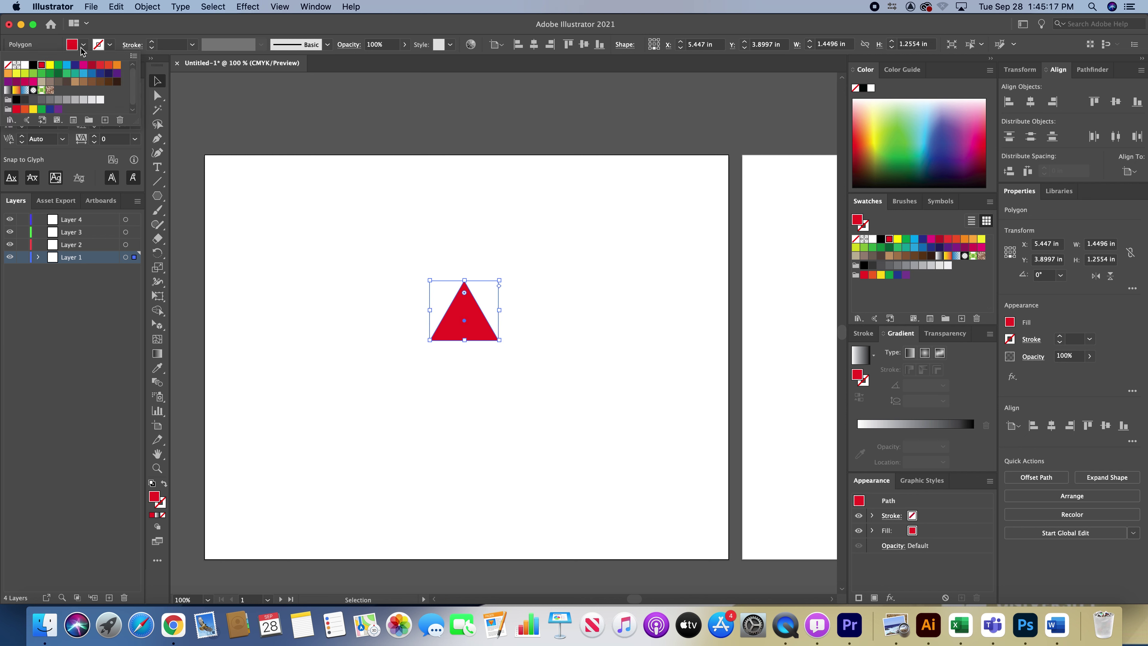
pyautogui.click(85, 45)
pyautogui.click(389, 273)
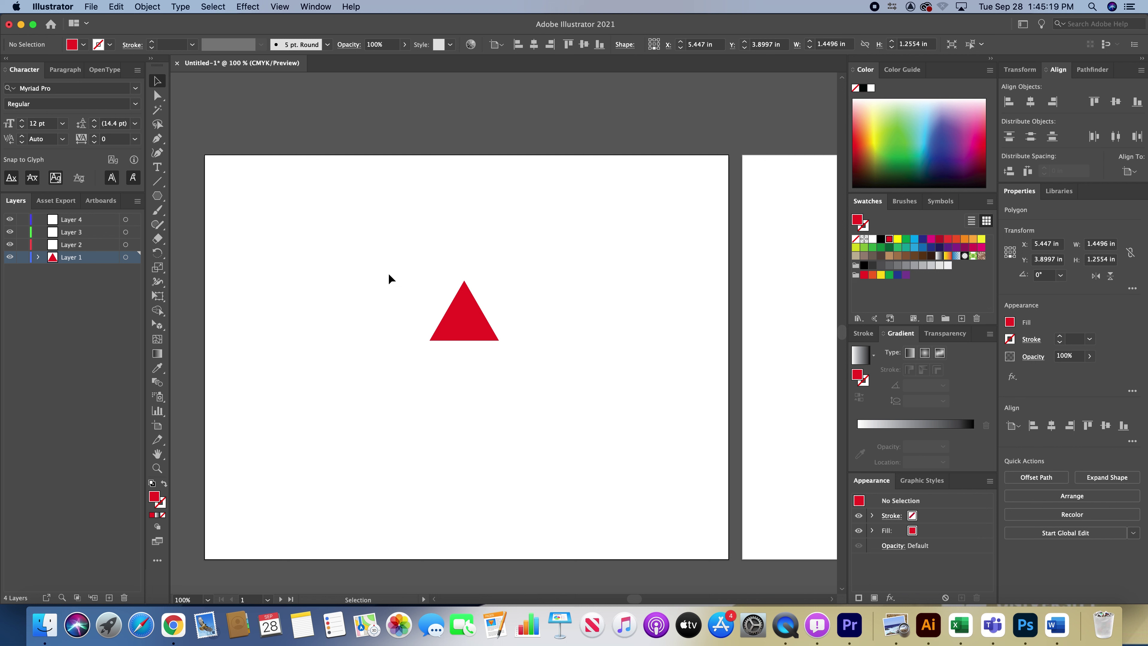
# Step: Draw a small circle below the triangle with the Ellipse tool
pyautogui.click(156, 202)
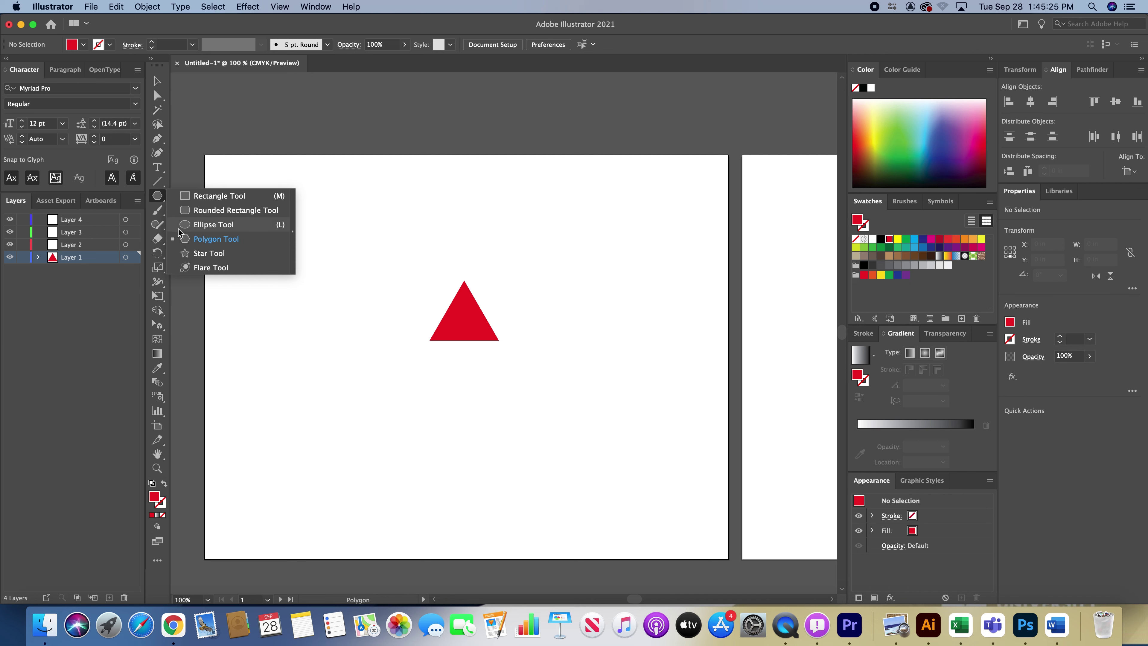
pyautogui.click(196, 224)
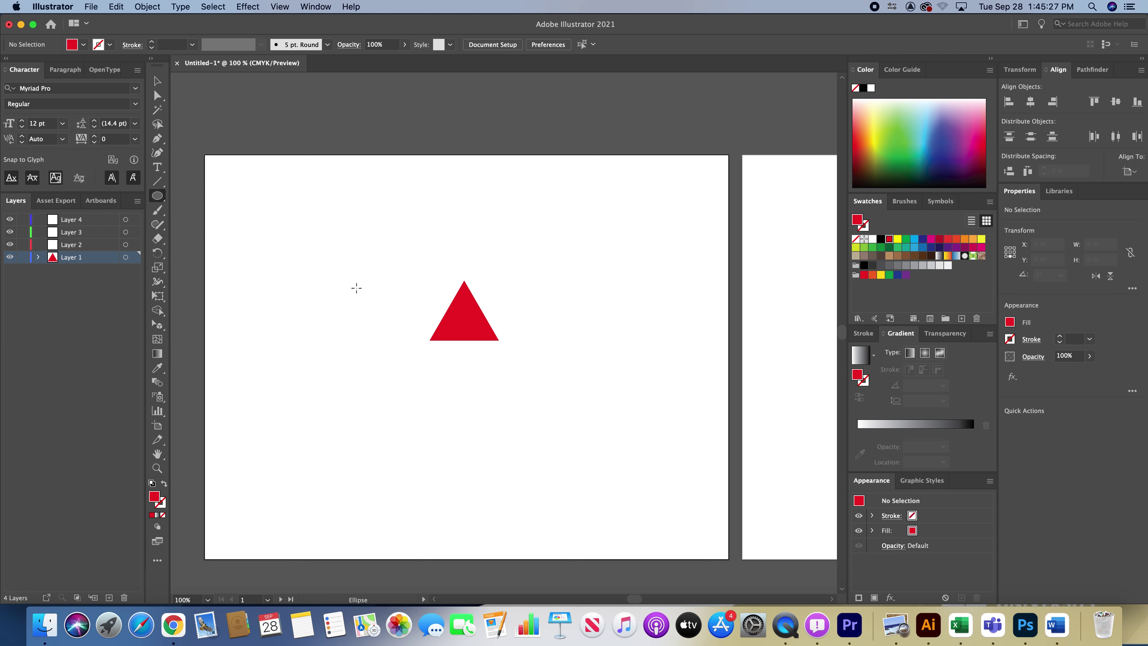
pyautogui.moveTo(458, 344); pyautogui.dragTo(471, 358)
pyautogui.press('v')
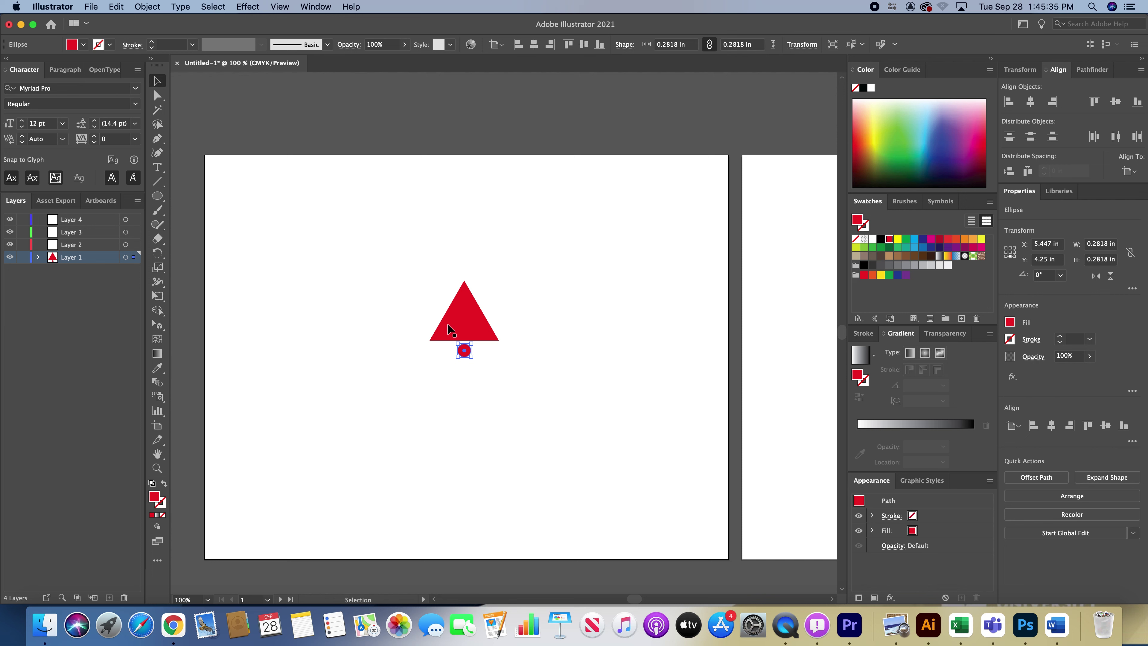
# Step: Zoom in and move the small circle up against the triangle's base
pyautogui.press('z')
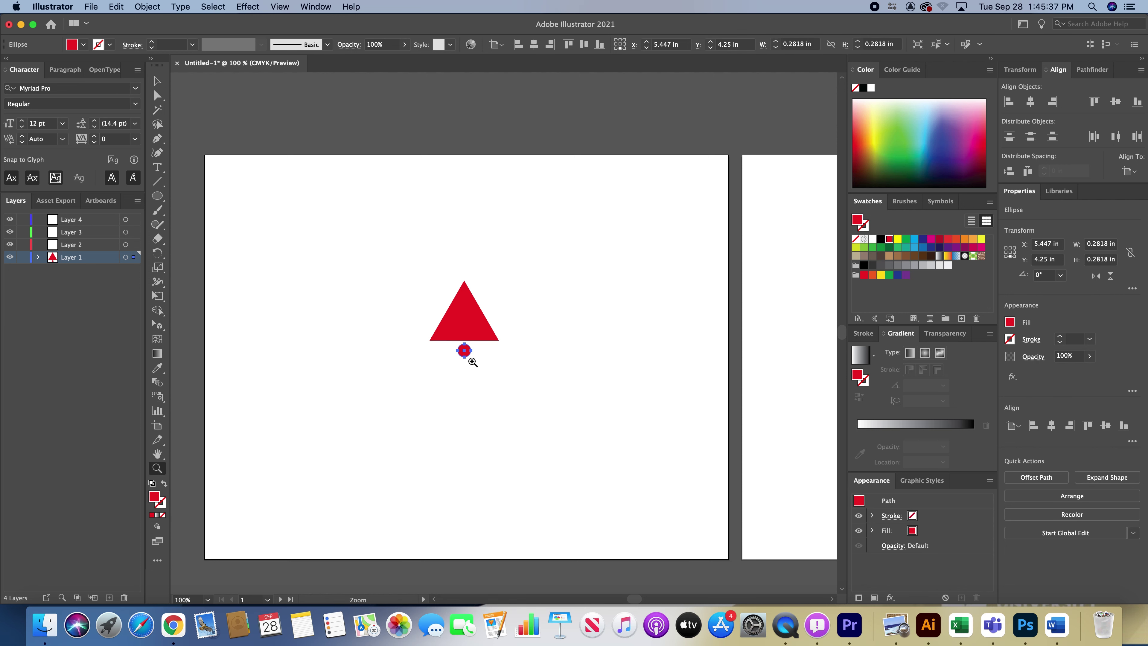
pyautogui.keyDown('alt'); pyautogui.click(474, 359); pyautogui.keyUp('alt')
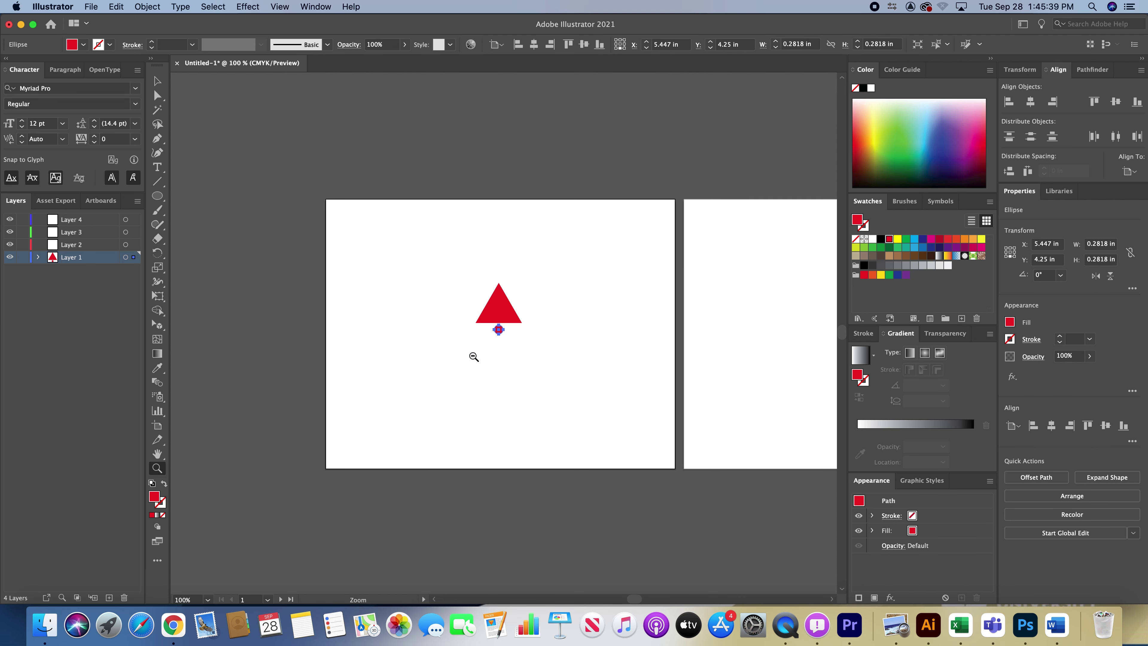
pyautogui.click(499, 323)
pyautogui.moveTo(500, 323); pyautogui.dragTo(505, 333)
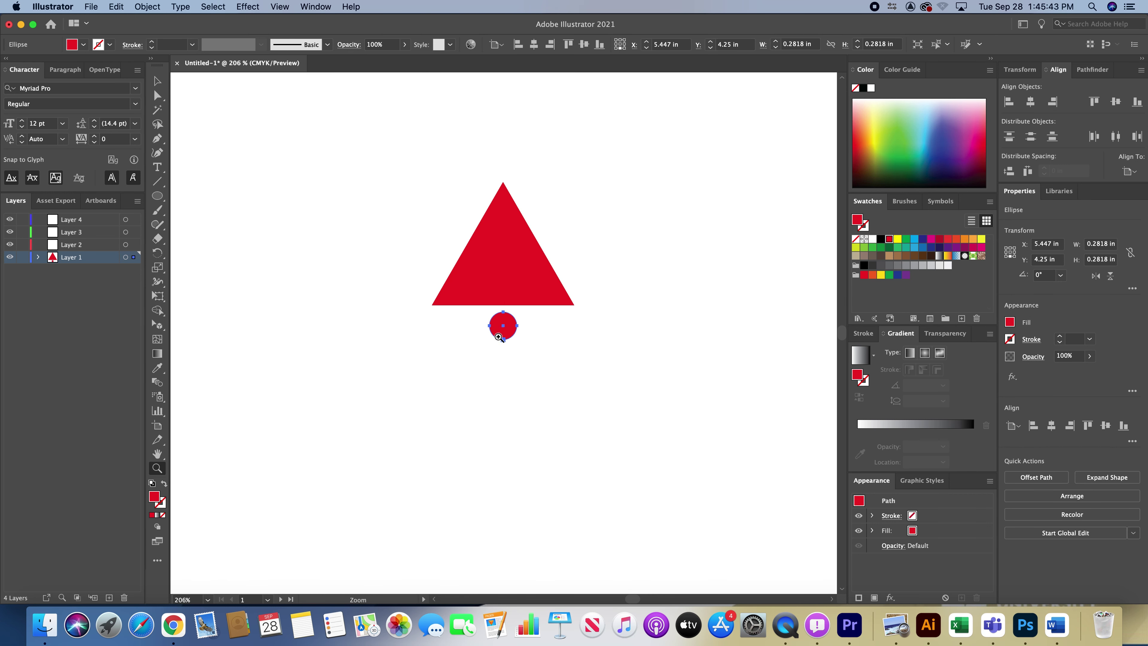
pyautogui.click(497, 335)
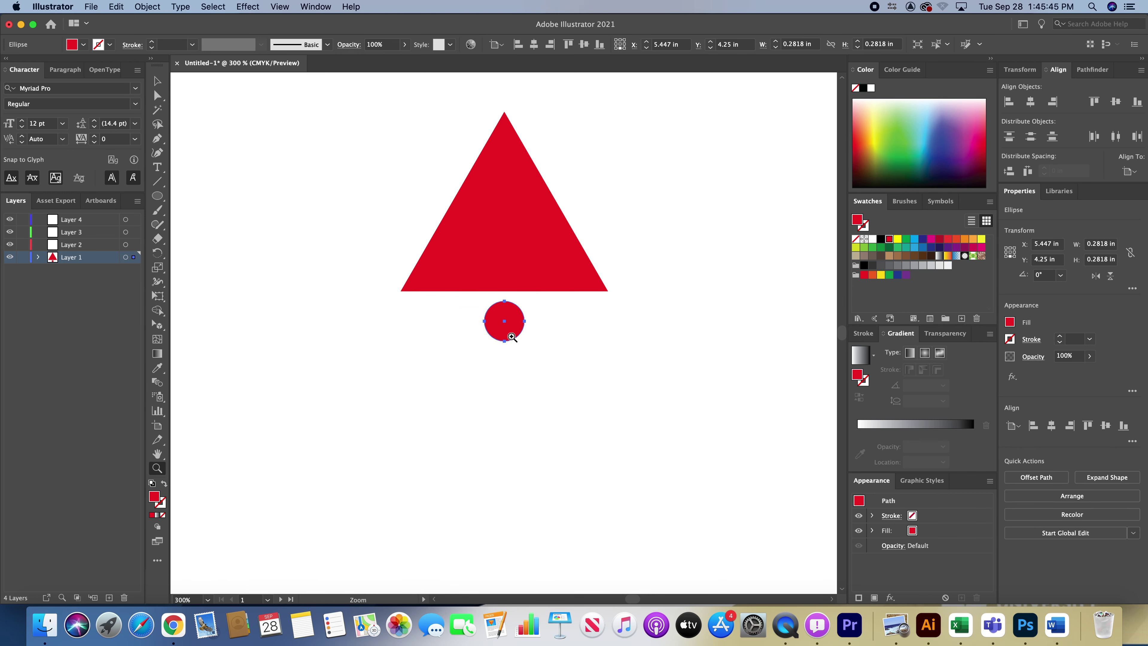
pyautogui.press('v')
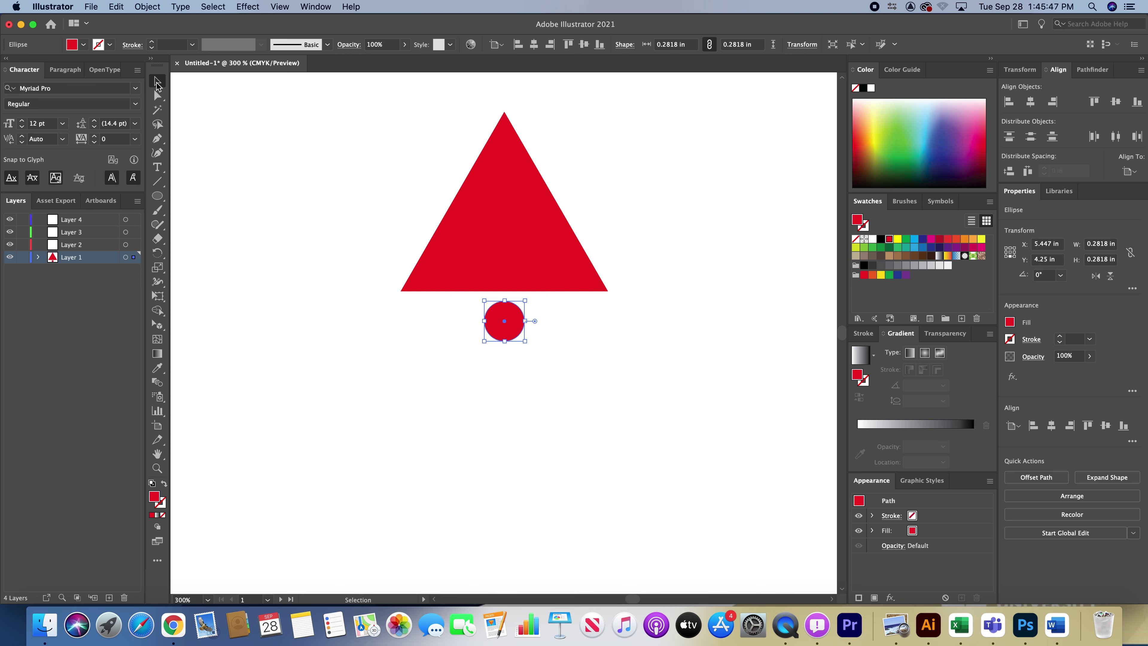
pyautogui.moveTo(492, 327); pyautogui.dragTo(495, 303)
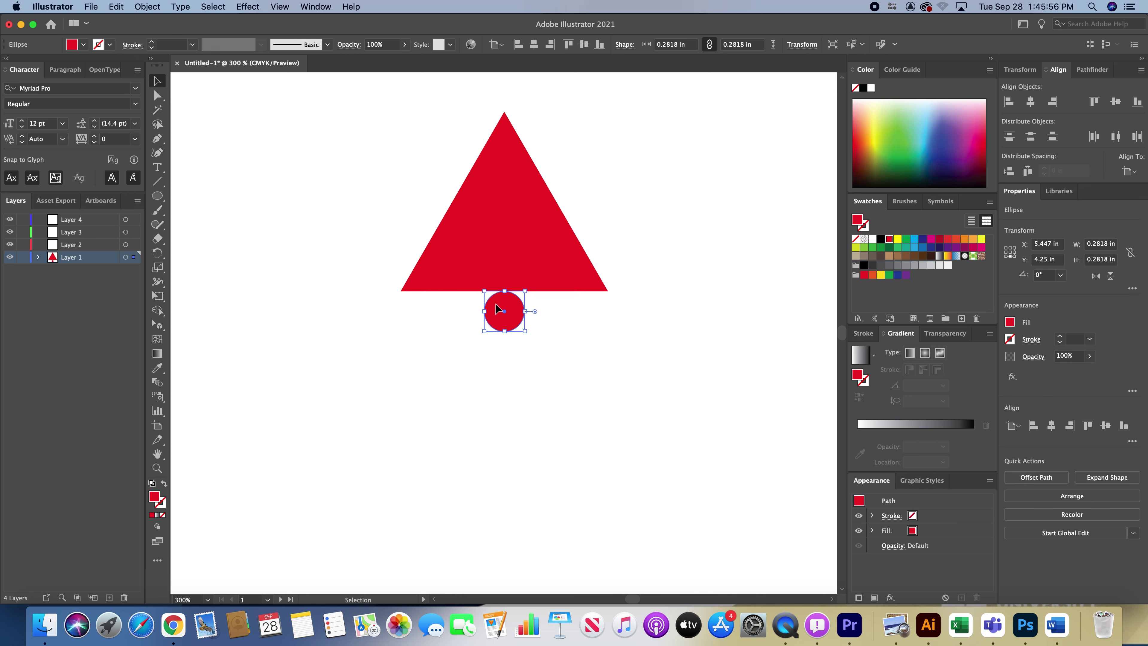
# Step: Change the small circle's fill to black from the Color panel
pyautogui.click(566, 311)
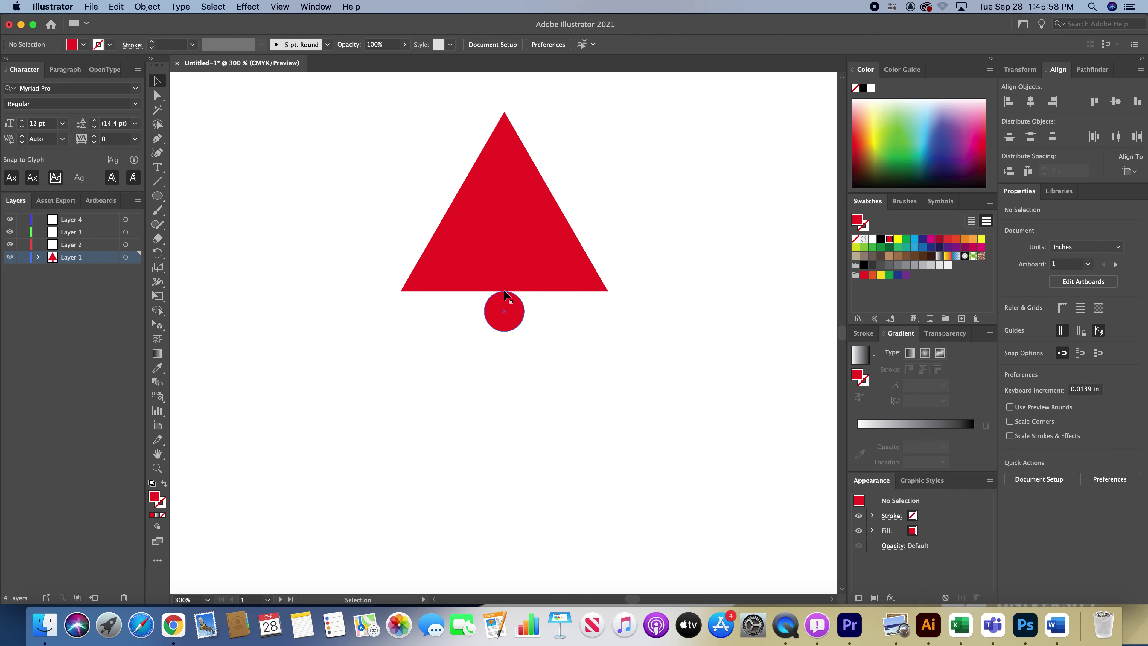
pyautogui.click(503, 321)
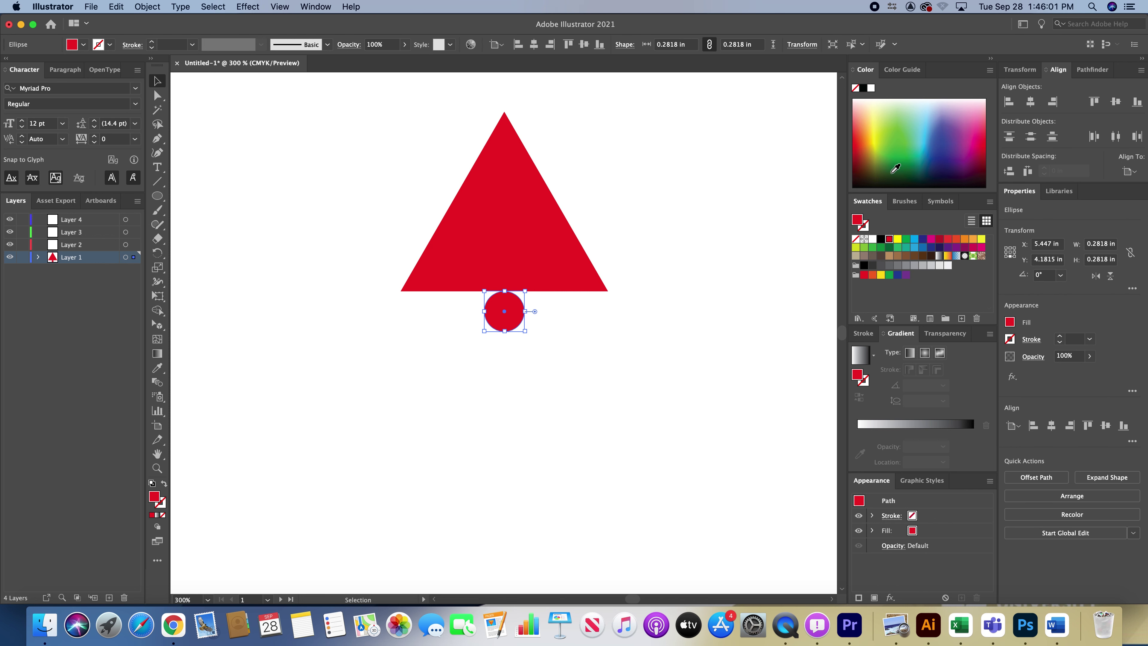
pyautogui.click(855, 185)
pyautogui.click(408, 196)
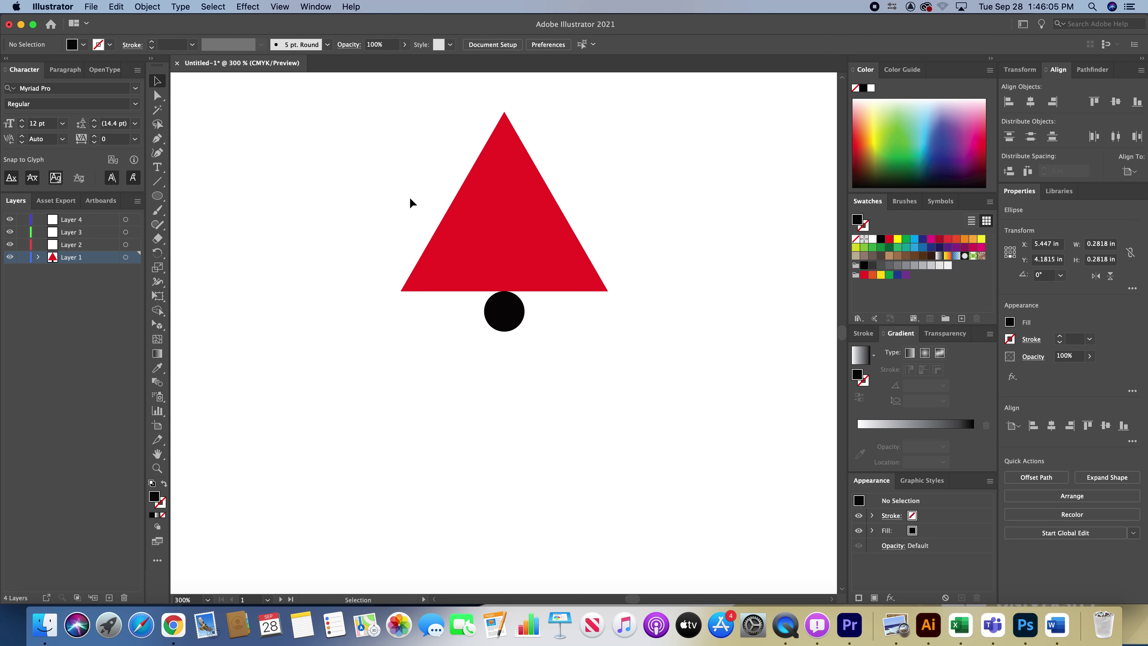
# Step: Select both the triangle and the circle and group them with Cmd+G
pyautogui.hscroll(2, 394, 198)
pyautogui.scroll(3, 393, 199)
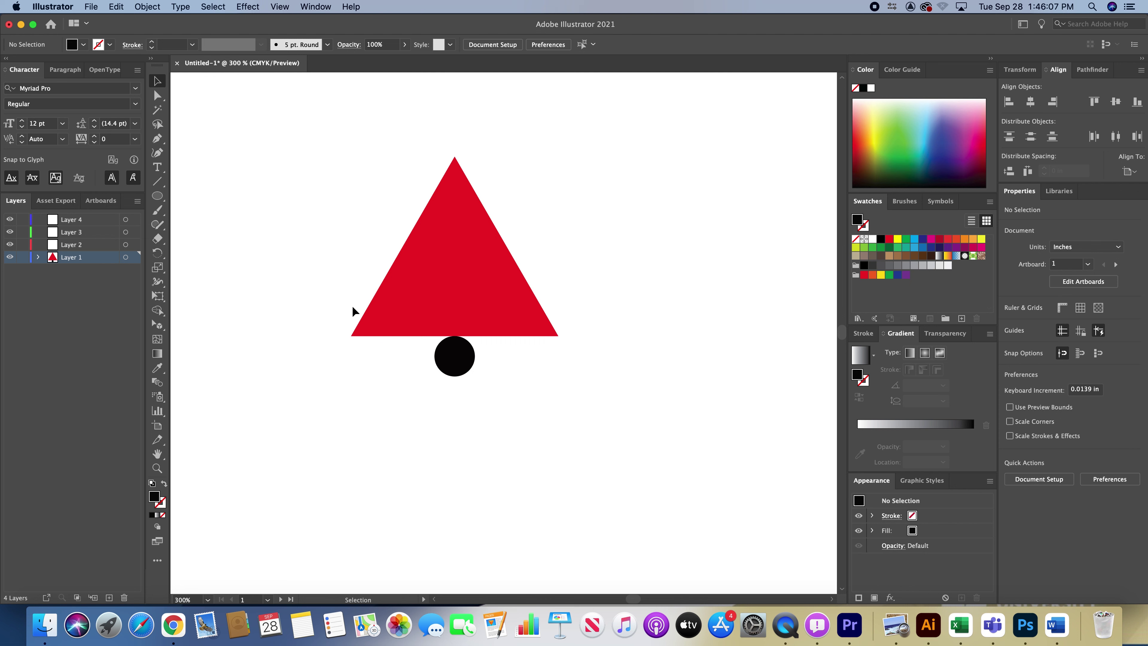
pyautogui.scroll(1, 352, 306)
pyautogui.moveTo(273, 220); pyautogui.dragTo(568, 411)
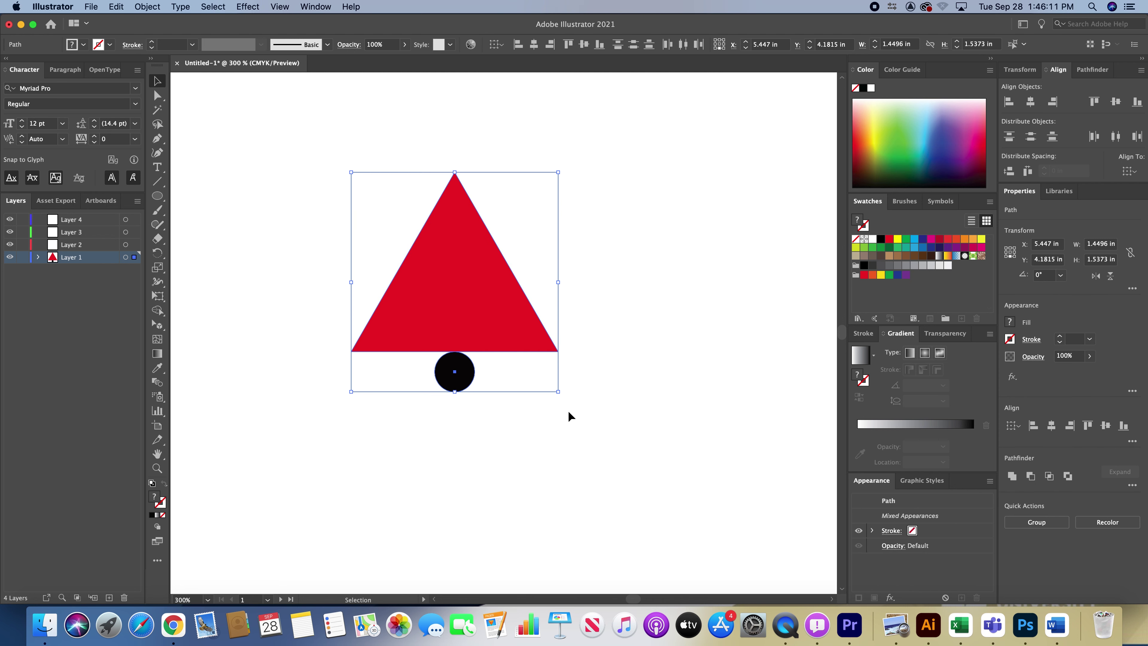
pyautogui.press('super+g')
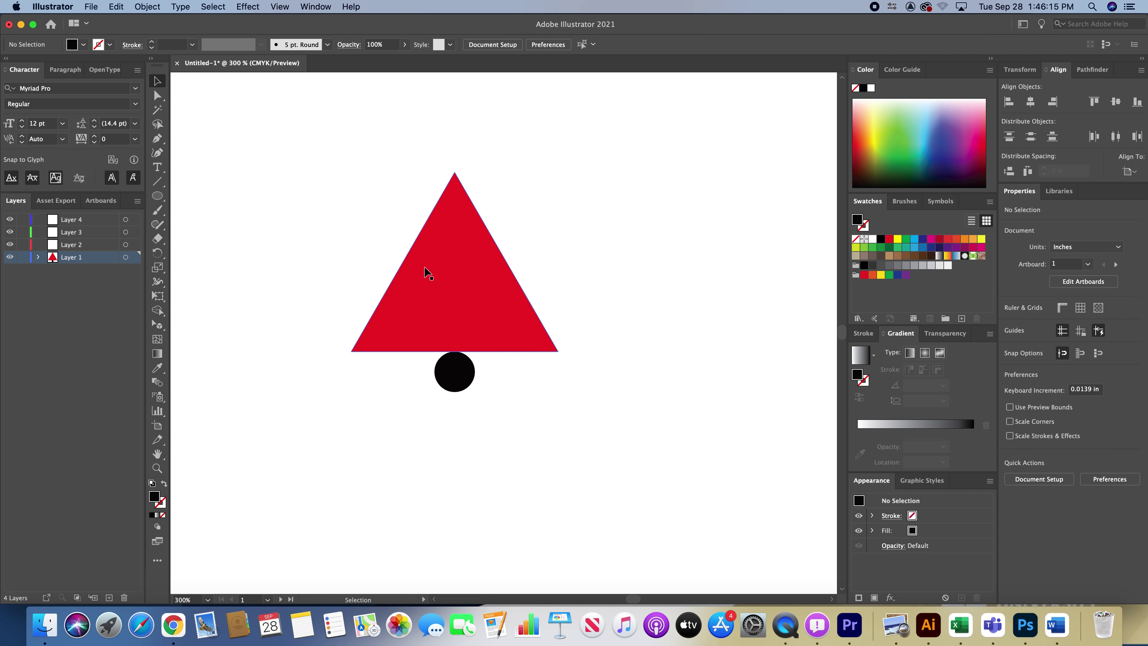
pyautogui.moveTo(420, 269); pyautogui.dragTo(638, 328)
pyautogui.press('super+z')
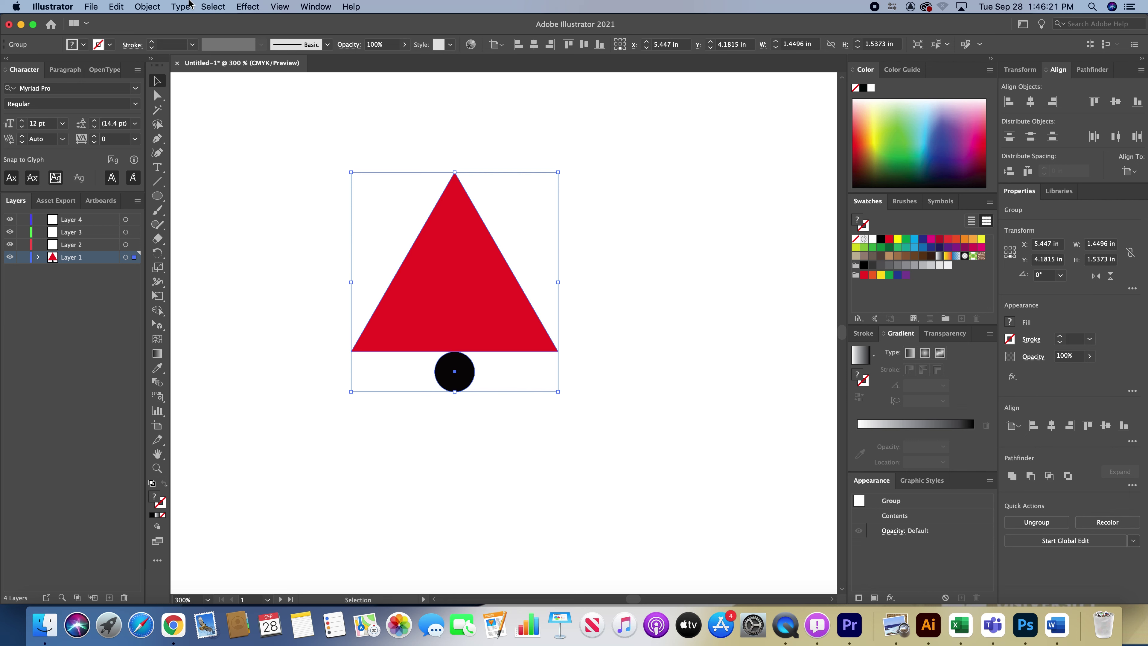
# Step: Open Effect > Distort & Transform > Transform for the group and start entering the copies count
pyautogui.click(244, 6)
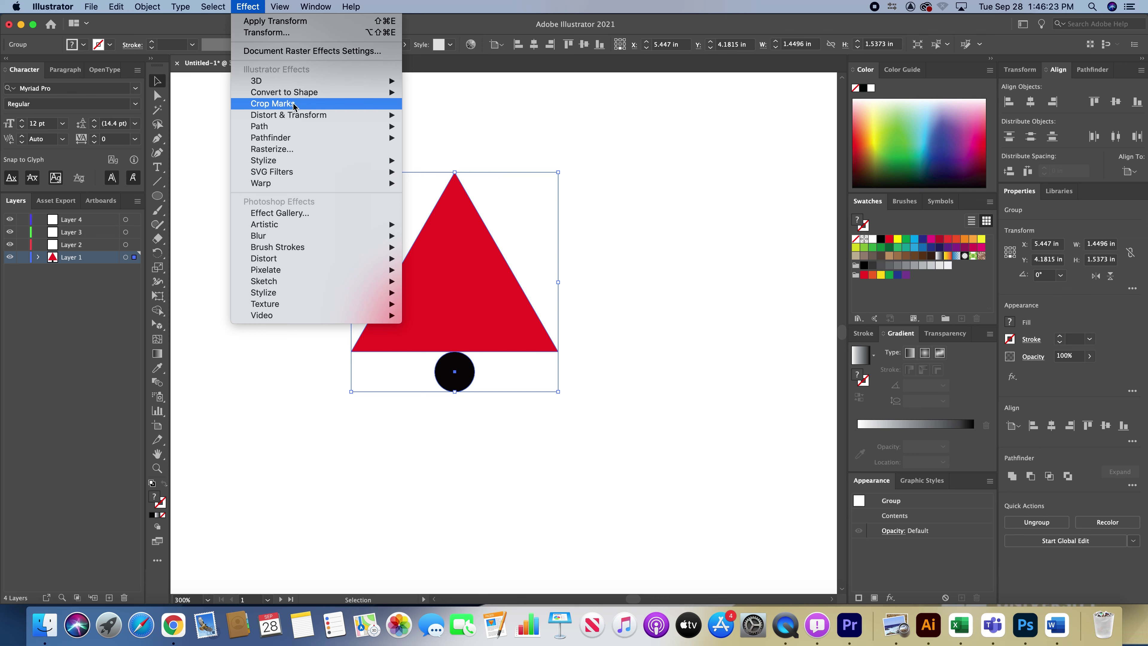
pyautogui.moveTo(296, 115)
pyautogui.click(470, 150)
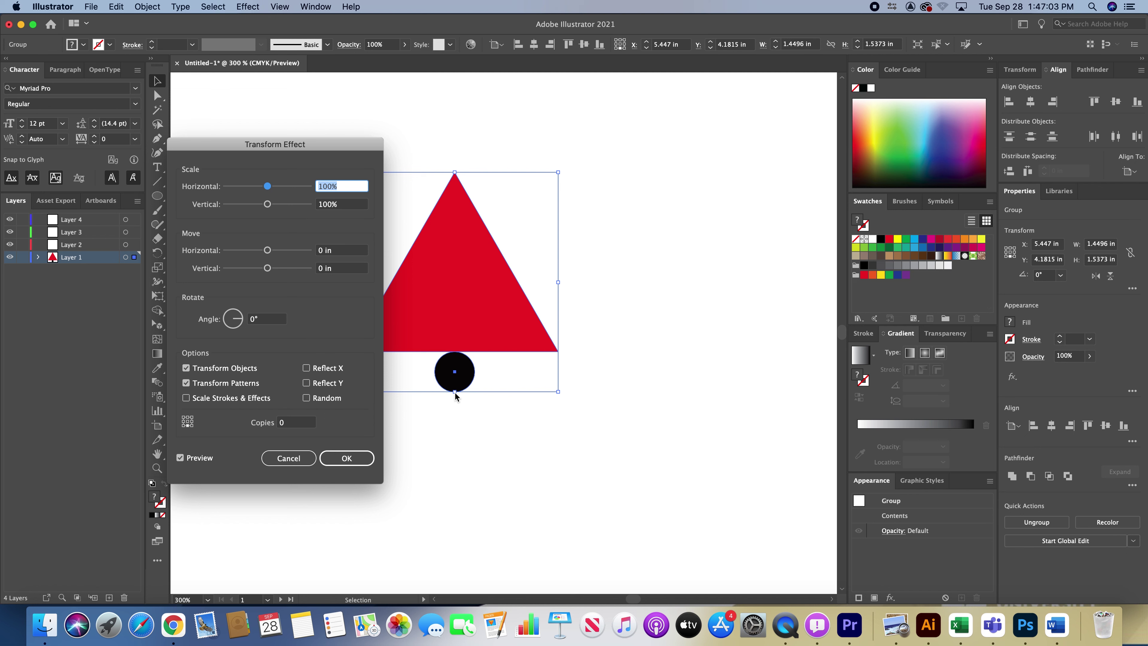
pyautogui.click(288, 422)
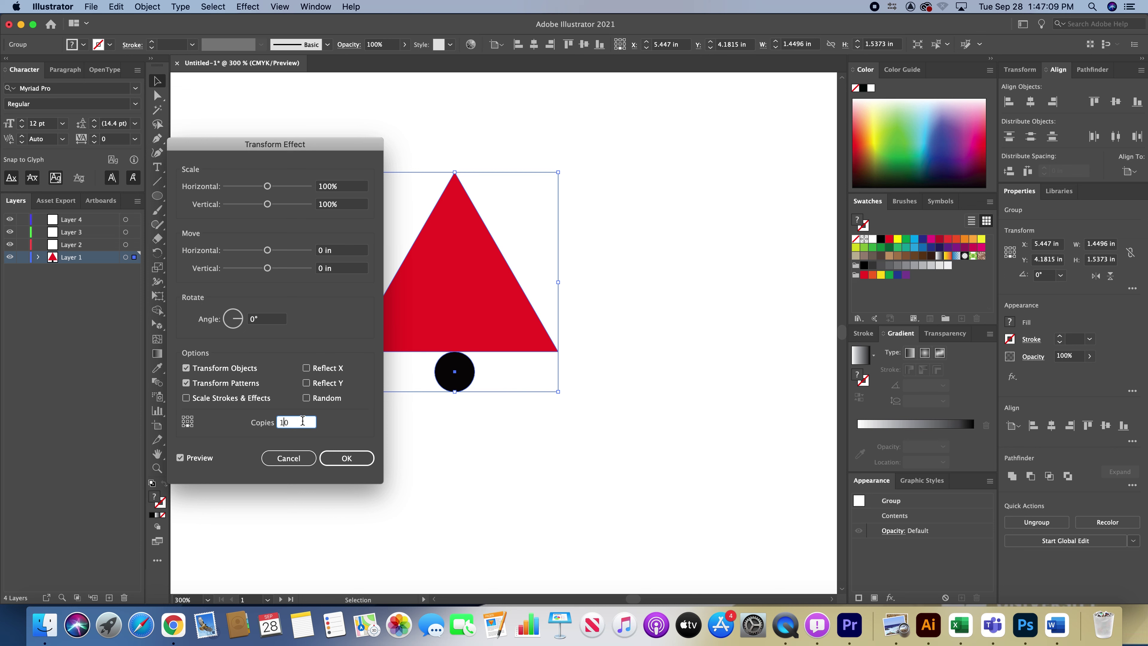
# Step: Apply the Transform effect with 10 copies and a 36° rotation angle
pyautogui.press('Tab')
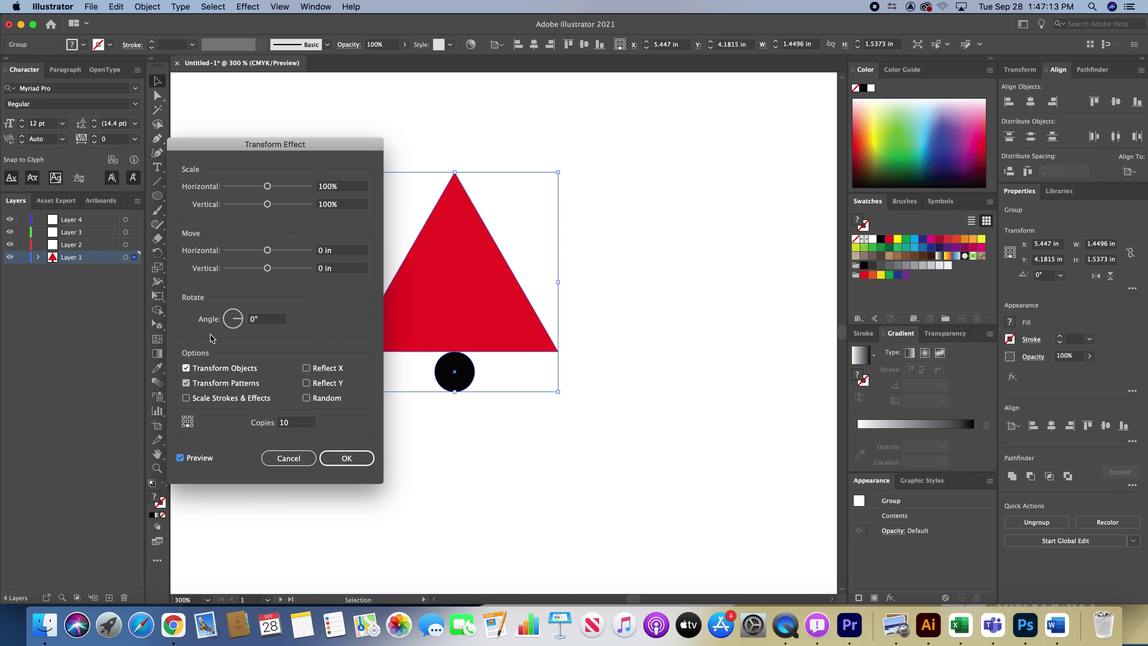
pyautogui.click(255, 322)
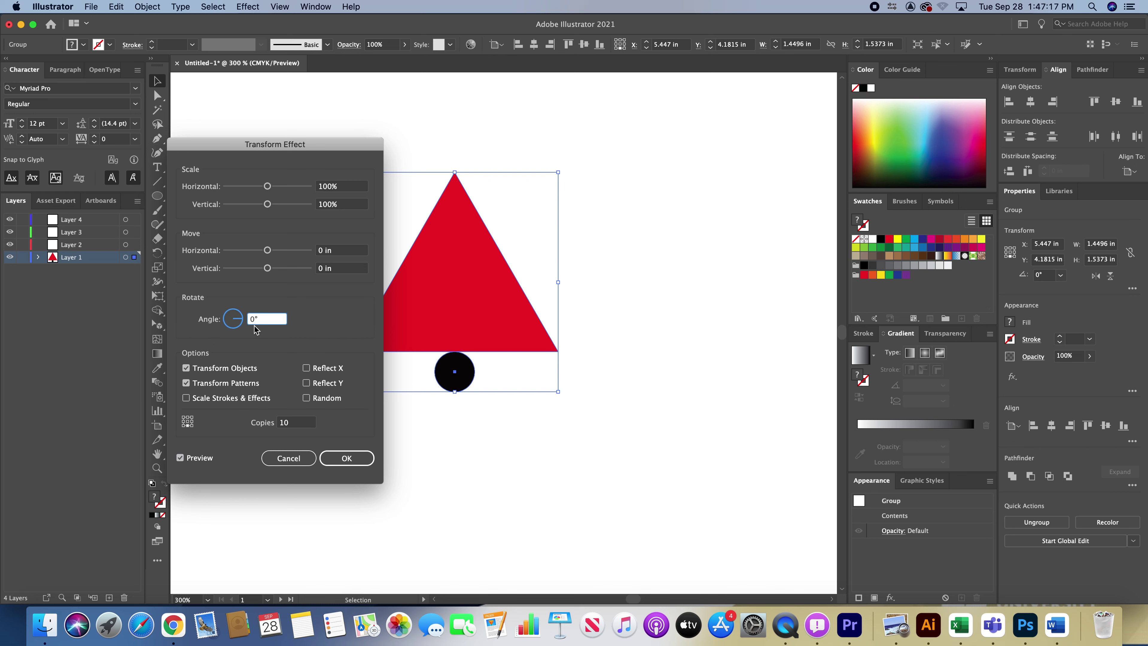
pyautogui.press('Left')
pyautogui.write('36')
pyautogui.press('Right')
pyautogui.write('/10')
pyautogui.press('Tab')
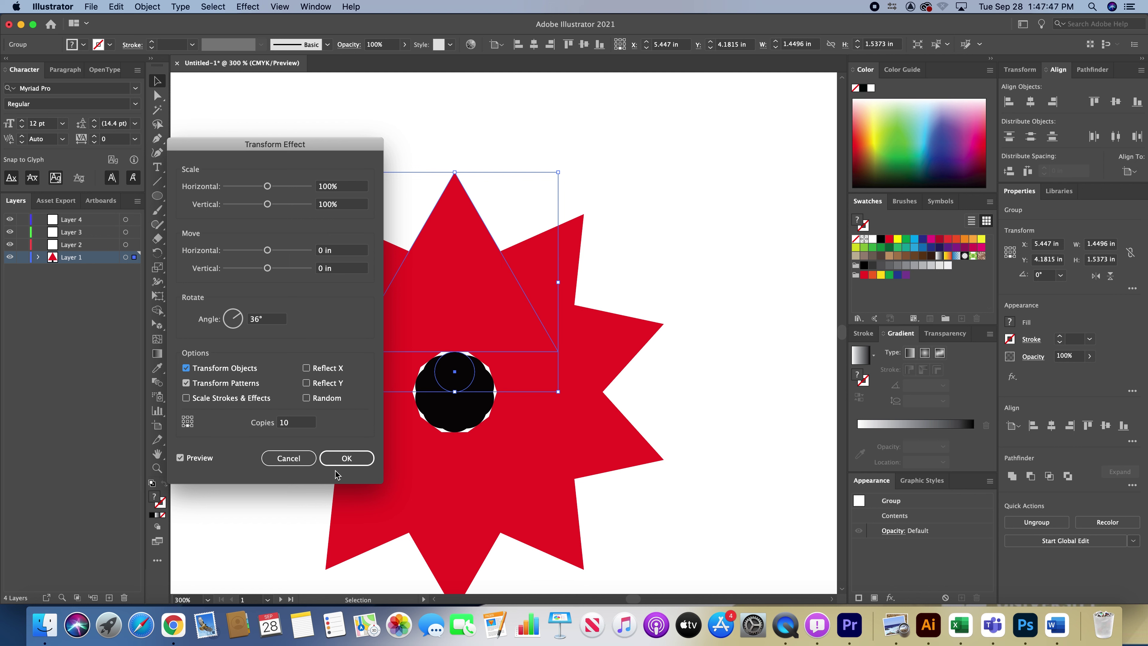
pyautogui.click(333, 458)
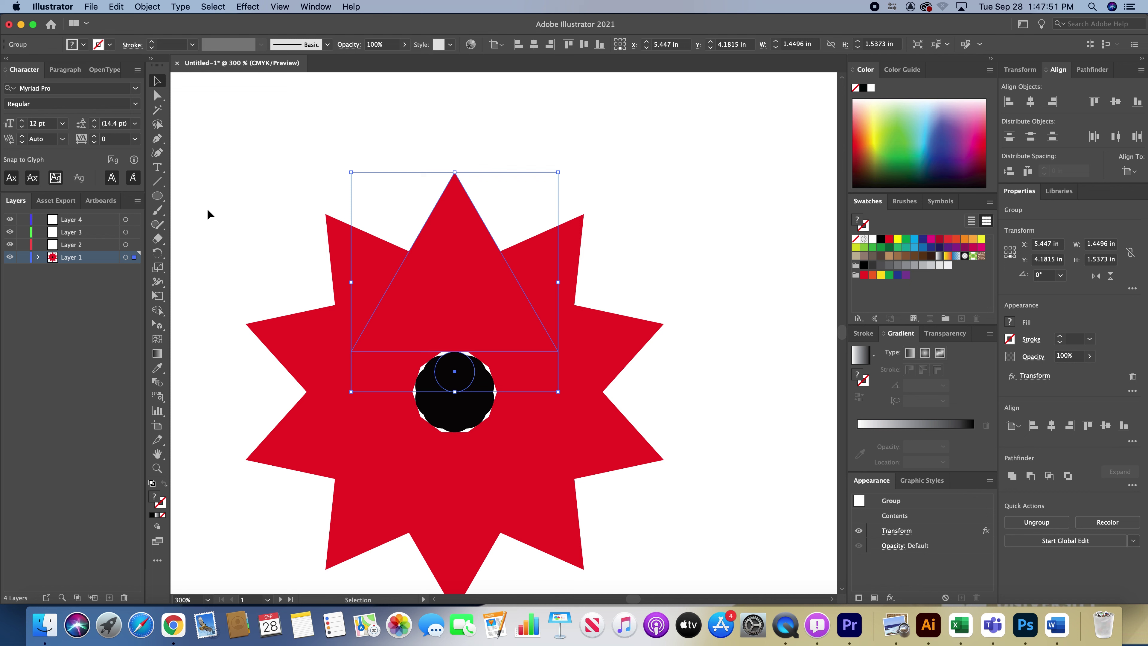
# Step: Draw a circle in the page's upper left with no fill and a black outline
pyautogui.press('z')
pyautogui.keyDown('alt'); pyautogui.click(339, 260); pyautogui.keyUp('alt')
pyautogui.keyDown('alt'); pyautogui.click(531, 333); pyautogui.keyUp('alt')
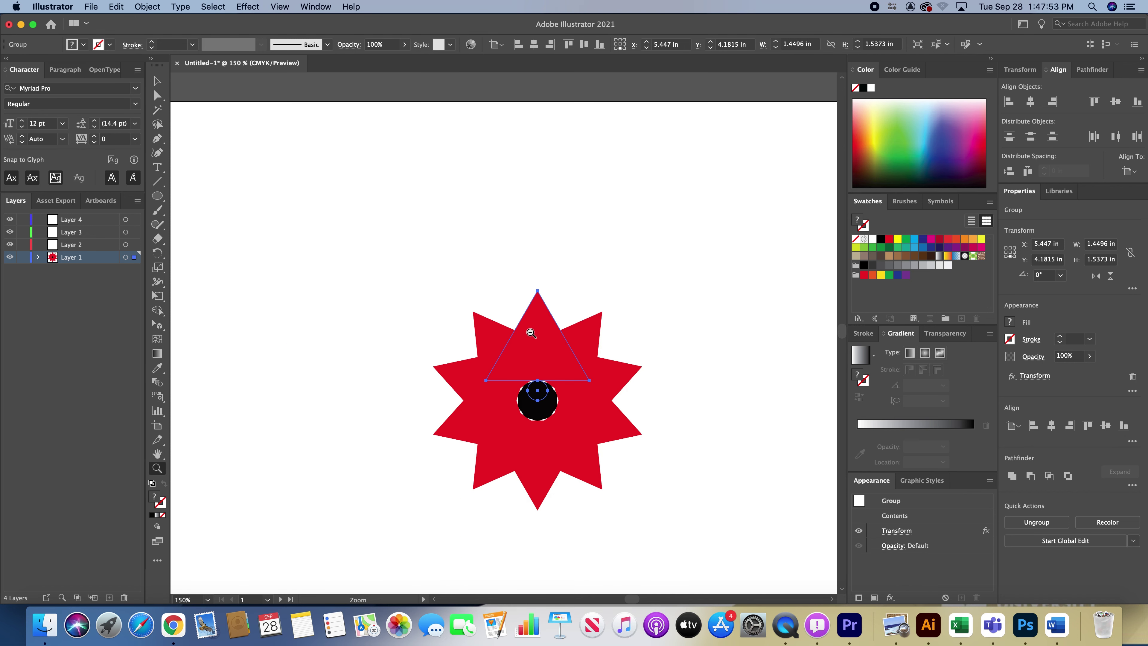
pyautogui.keyDown('alt'); pyautogui.click(519, 328); pyautogui.keyUp('alt')
pyautogui.press('l')
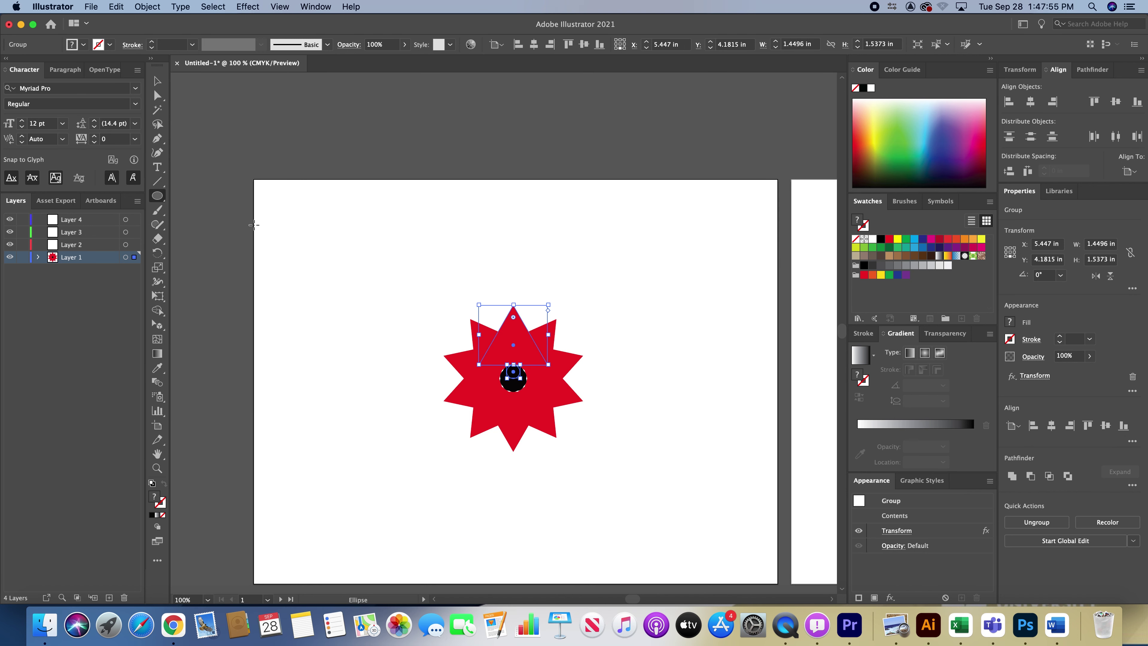
pyautogui.moveTo(275, 210)
pyautogui.mouseDown()
pyautogui.moveTo(416, 318)
pyautogui.moveTo(429, 317)
pyautogui.moveTo(381, 326)
pyautogui.mouseUp()
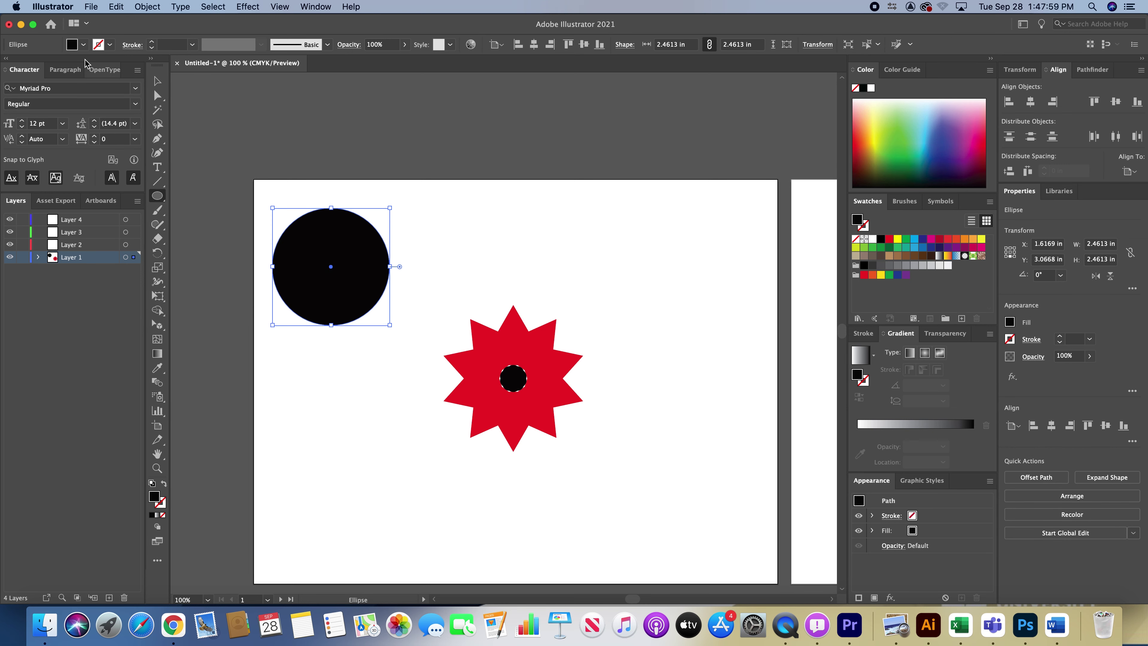
pyautogui.click(84, 44)
pyautogui.click(8, 66)
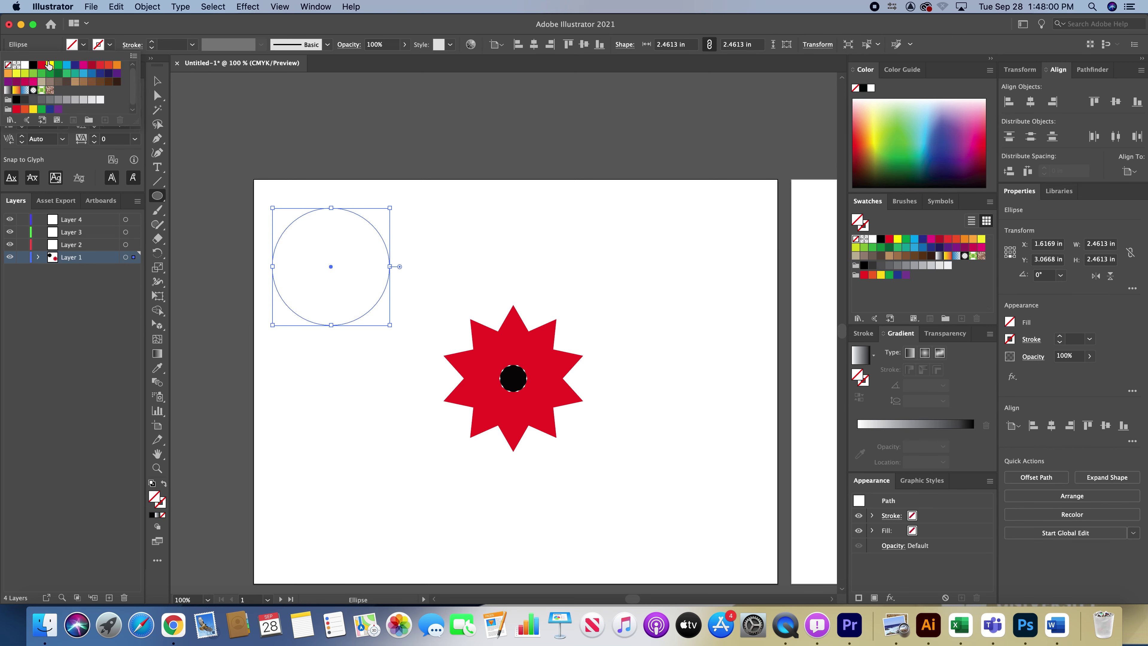
pyautogui.click(110, 44)
pyautogui.click(34, 67)
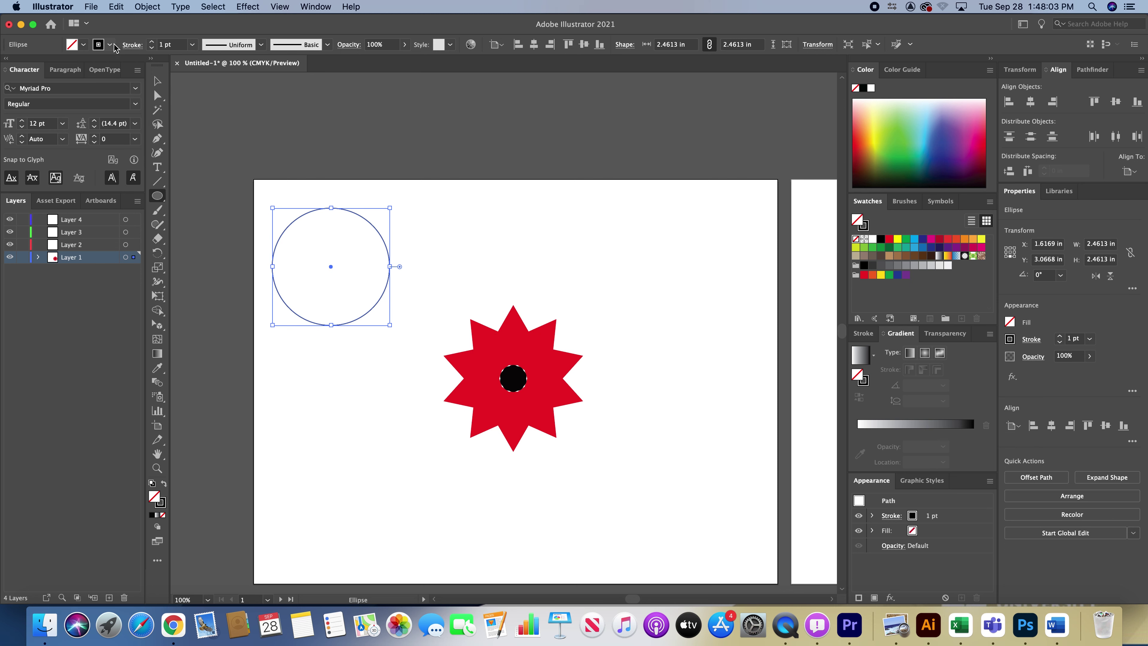
pyautogui.moveTo(385, 323); pyautogui.dragTo(510, 412)
pyautogui.press('super+z')
# Step: Enlarge the circle to about 4.59 in and line its top up with the red star
pyautogui.press('v')
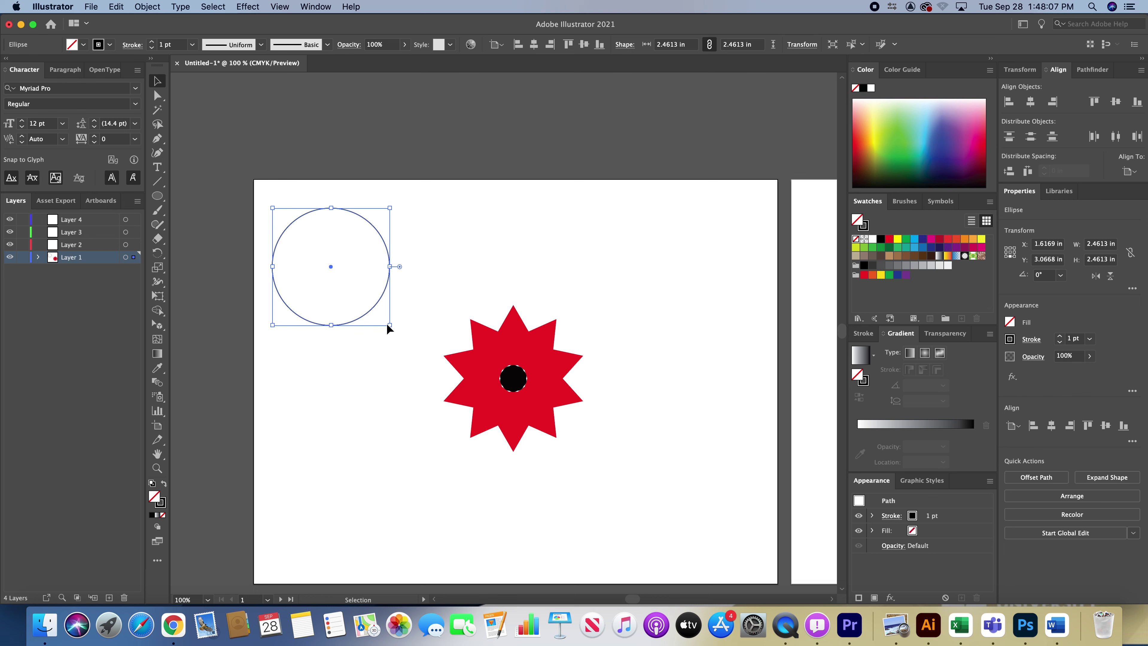
pyautogui.moveTo(392, 326); pyautogui.dragTo(491, 427)
pyautogui.moveTo(457, 372); pyautogui.dragTo(633, 324)
pyautogui.moveTo(494, 326); pyautogui.dragTo(551, 389)
pyautogui.moveTo(719, 310); pyautogui.dragTo(684, 320)
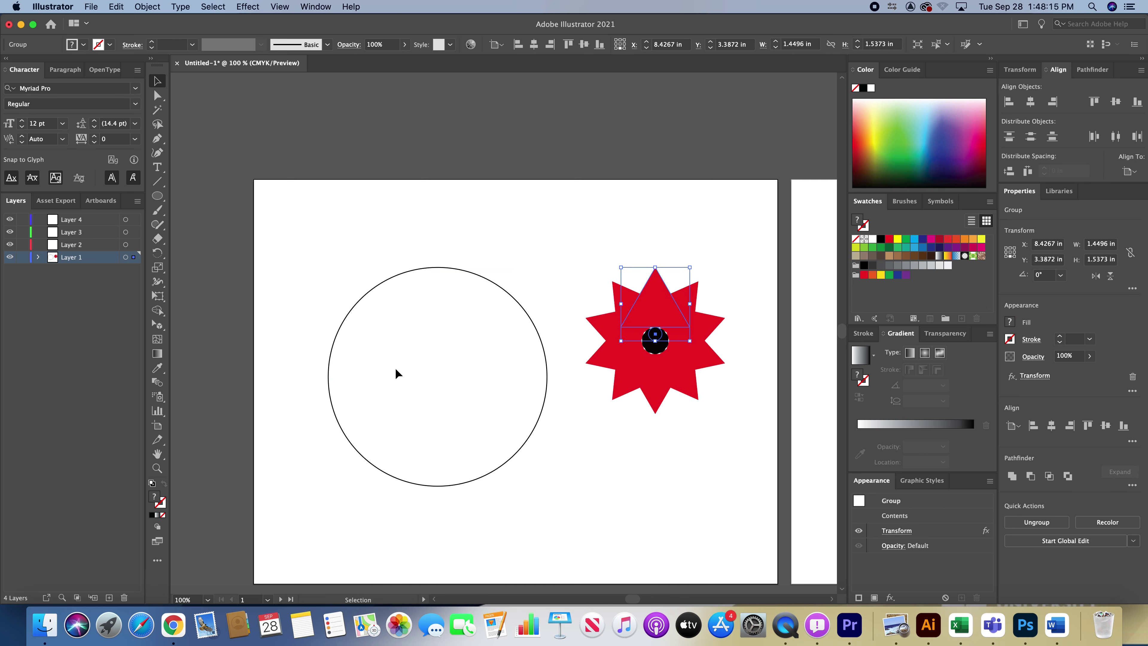
pyautogui.click(387, 334)
pyautogui.click(365, 299)
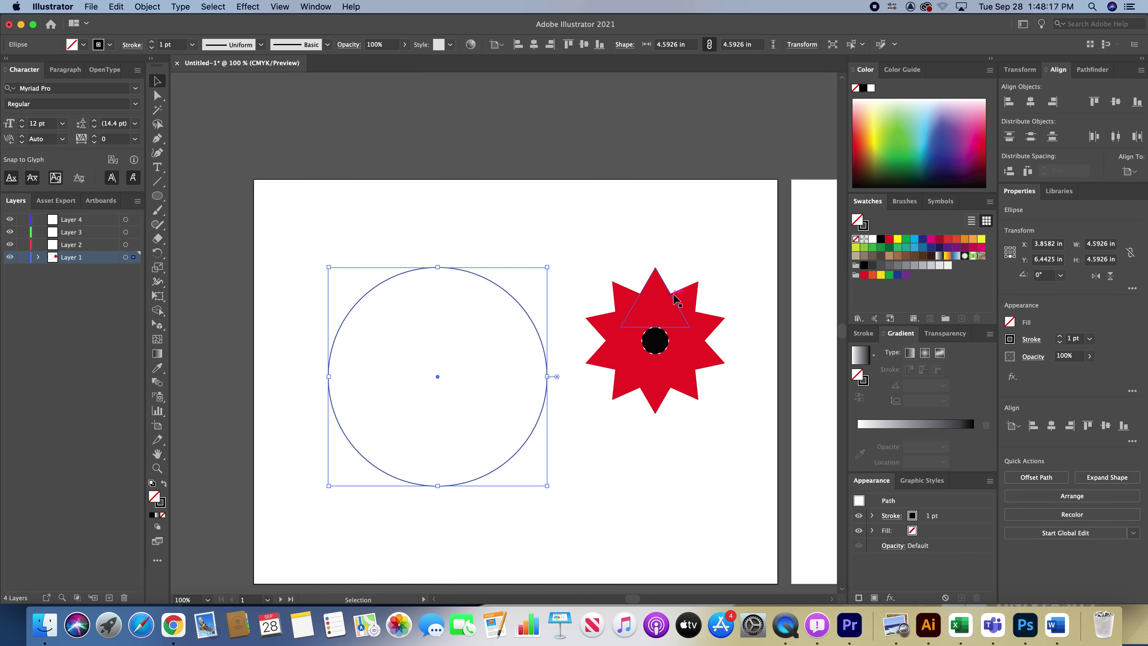
# Step: Centre the star in the circle, then in isolation mode push its triangle up to ring the outline
pyautogui.moveTo(665, 316); pyautogui.dragTo(446, 344)
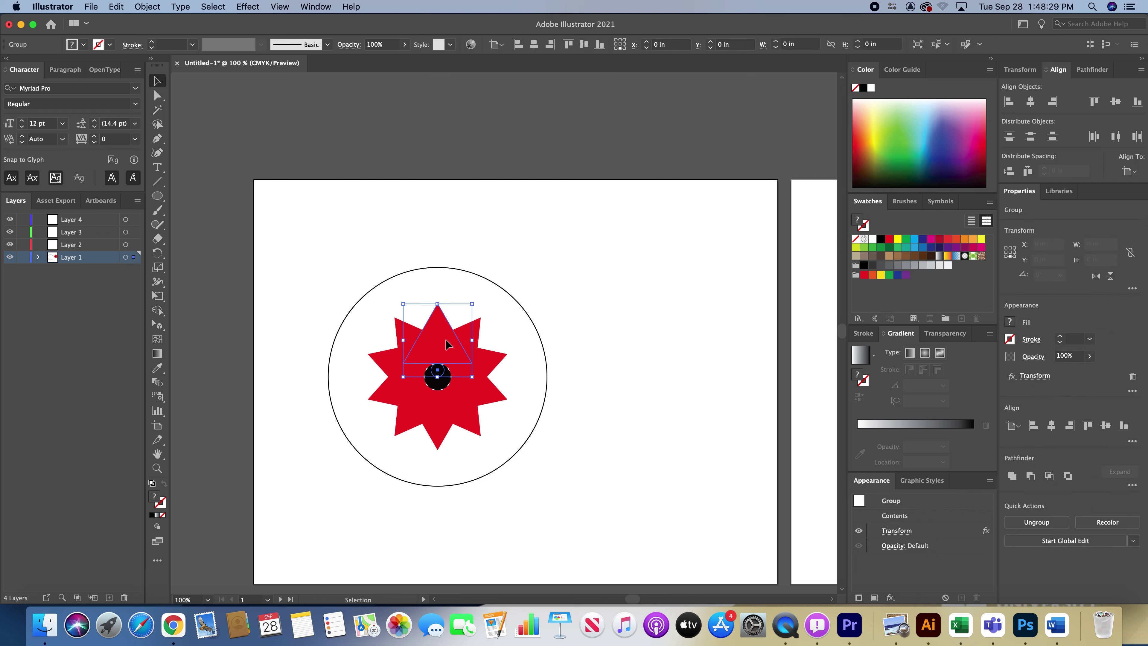
pyautogui.doubleClick(448, 356)
pyautogui.moveTo(440, 351); pyautogui.dragTo(437, 248)
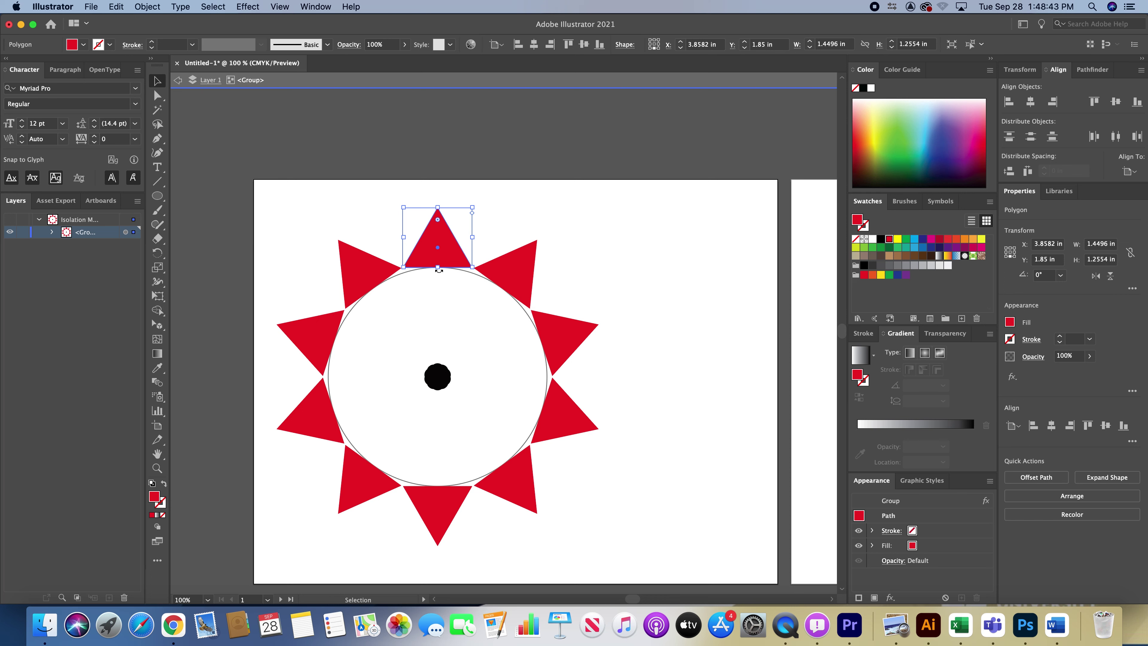
# Step: Stretch the triangle taller by its top handle so all ten rays lengthen
pyautogui.press('a')
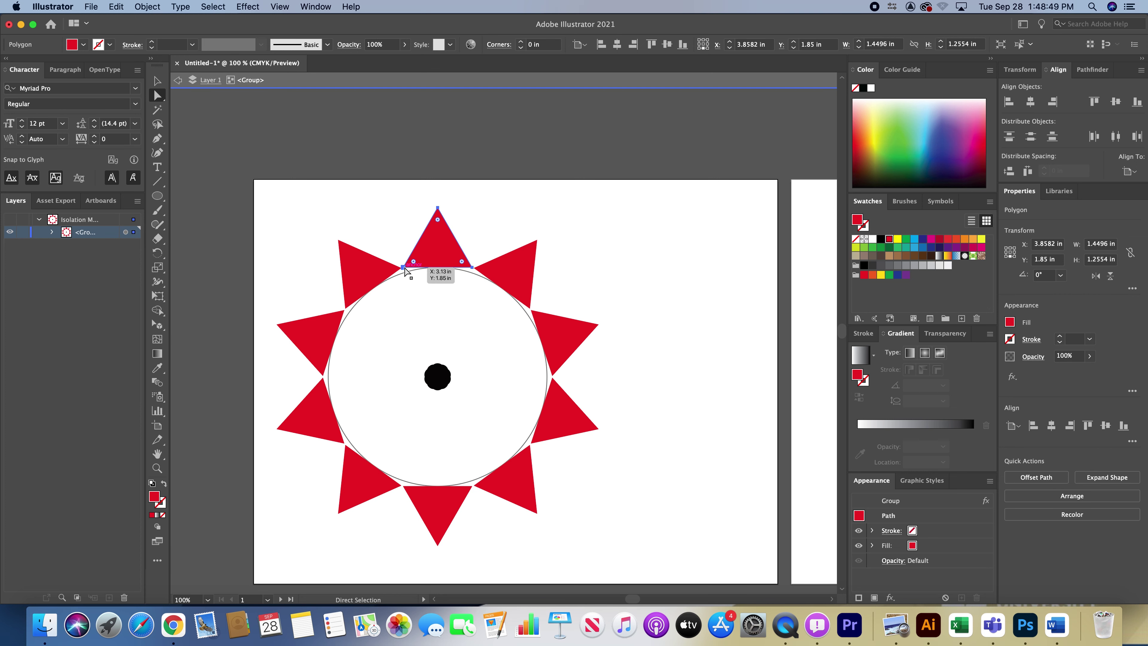
pyautogui.moveTo(407, 268); pyautogui.dragTo(423, 308)
pyautogui.press('super+z')
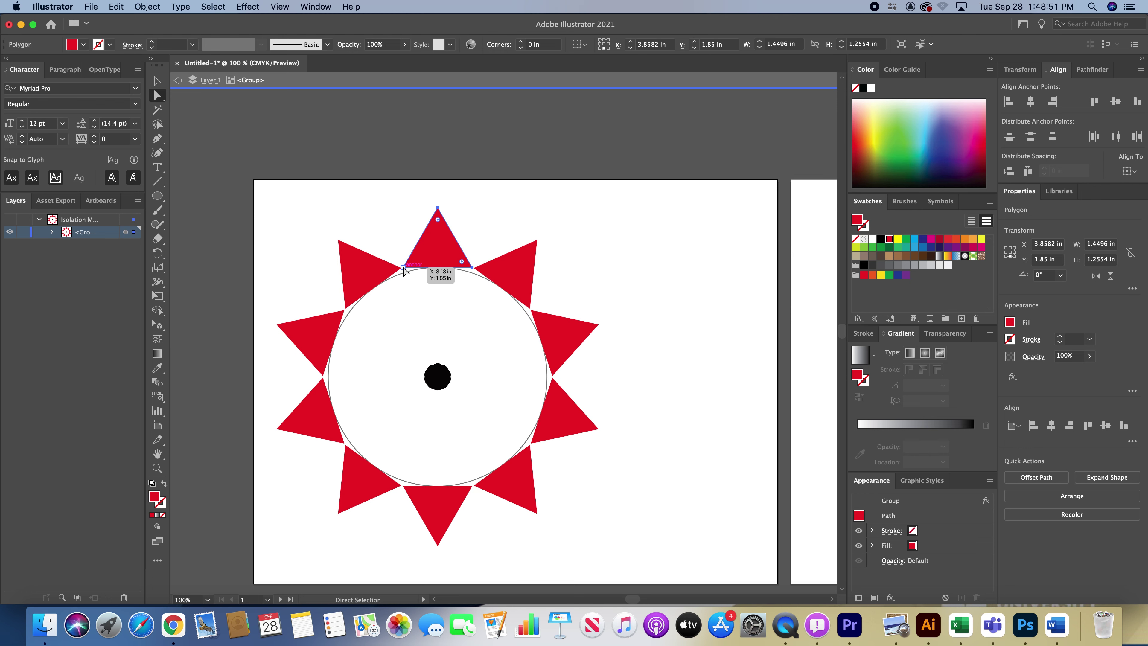
pyautogui.moveTo(403, 268); pyautogui.dragTo(389, 311)
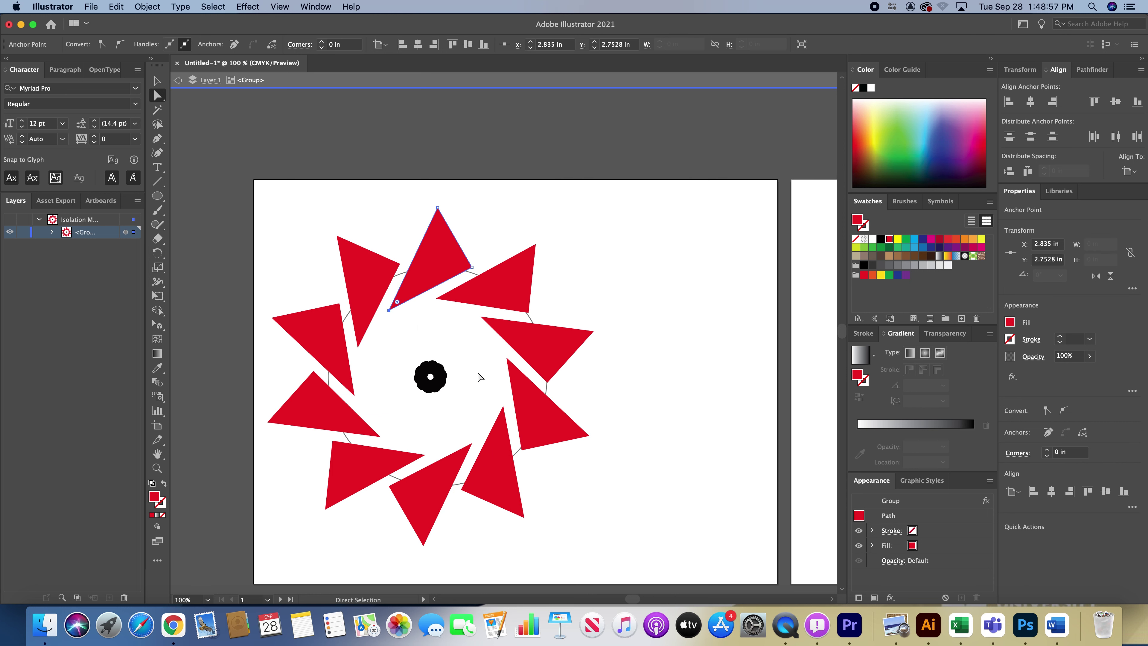
pyautogui.press('super+z')
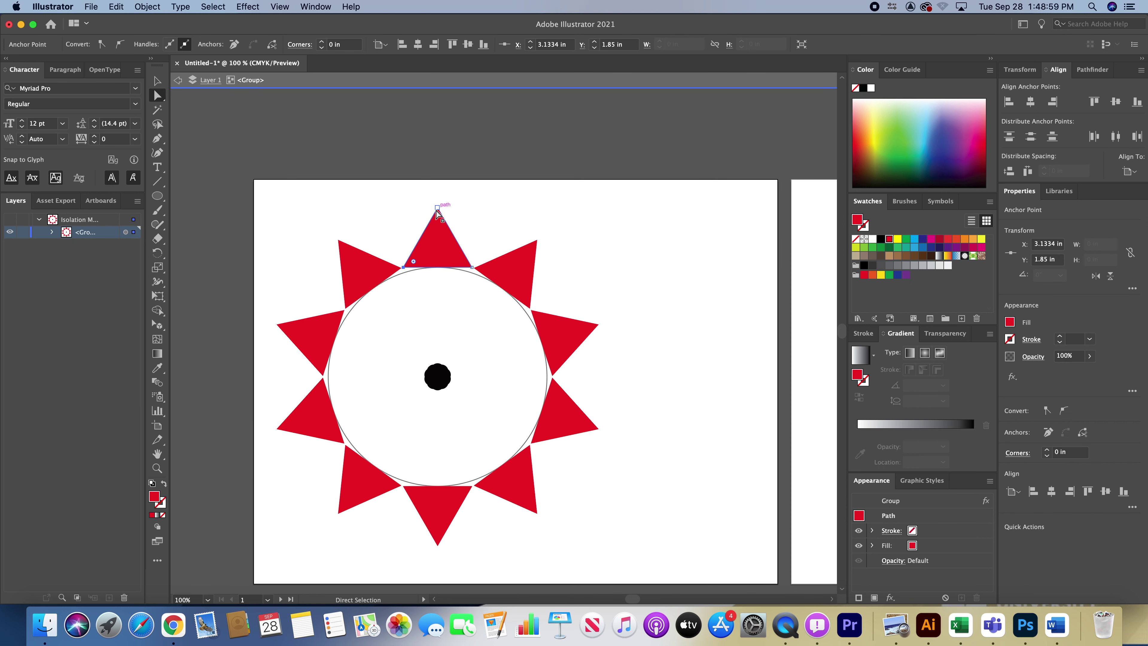
pyautogui.press('v')
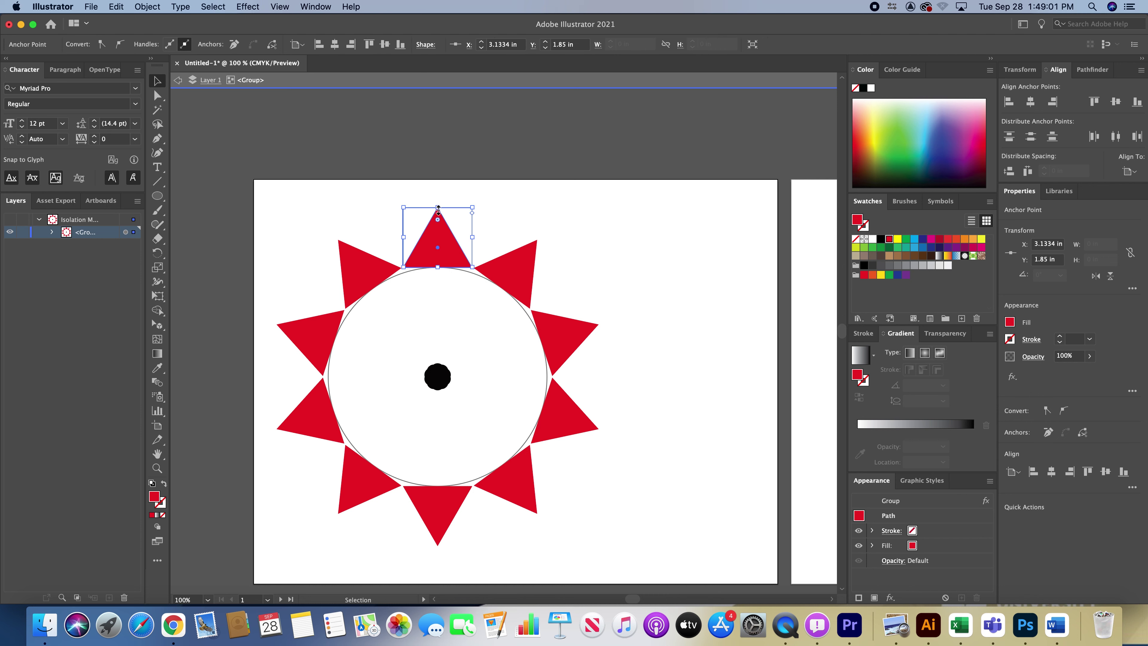
pyautogui.moveTo(437, 207); pyautogui.dragTo(436, 176)
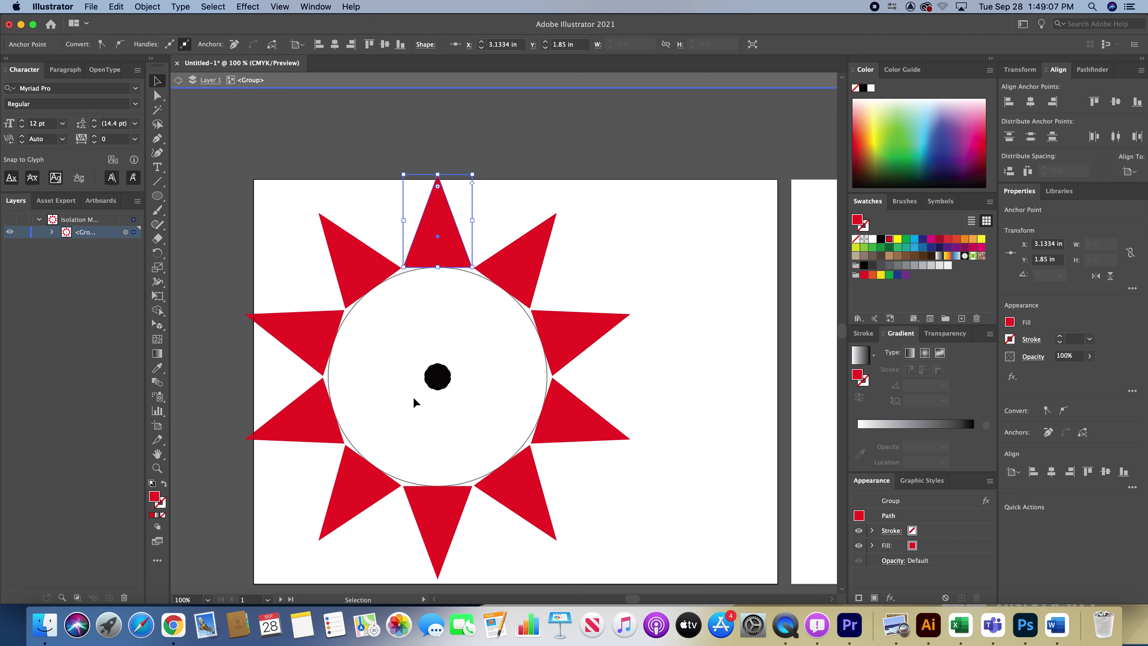
# Step: Show the Appearance panel from the Window menu
pyautogui.click(253, 6)
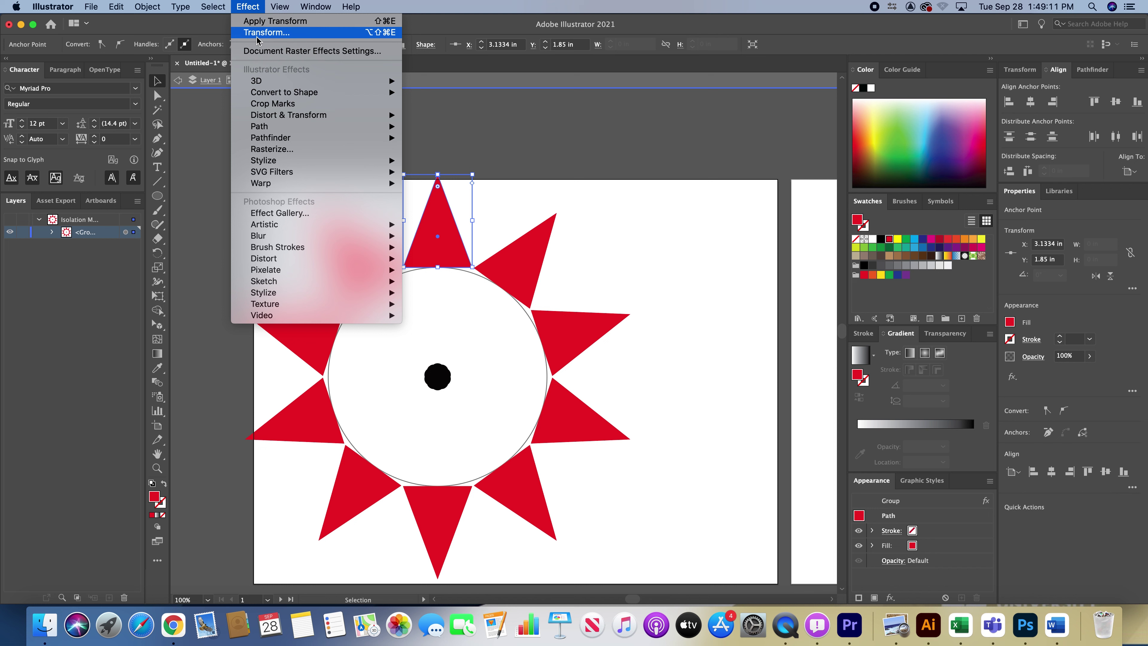
pyautogui.moveTo(315, 7)
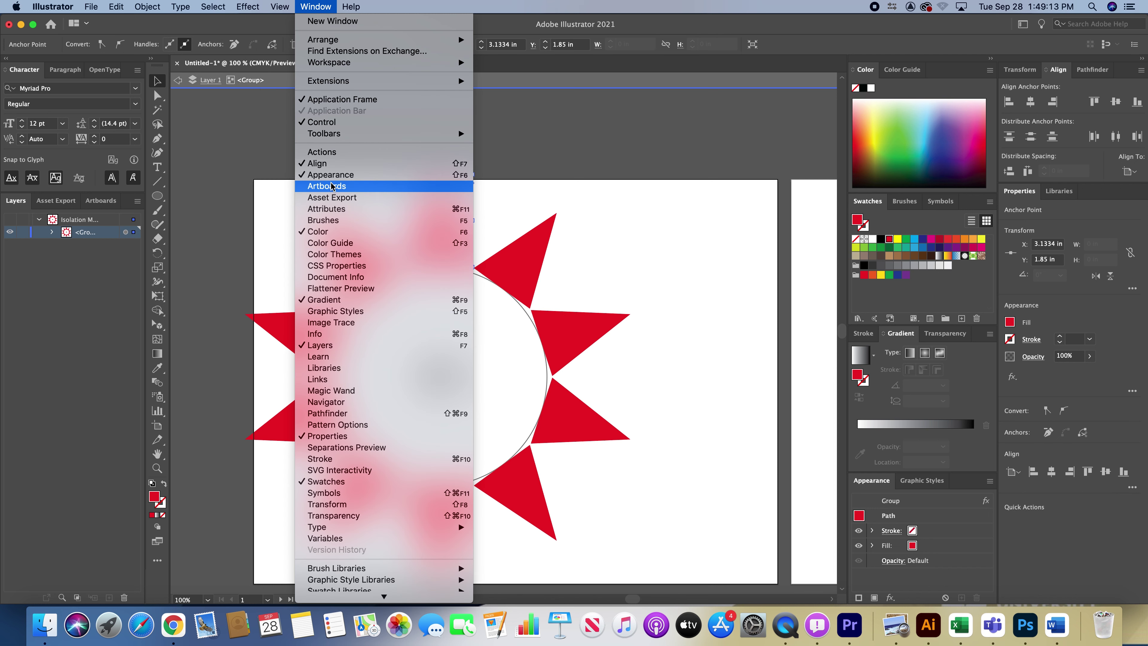
pyautogui.click(329, 175)
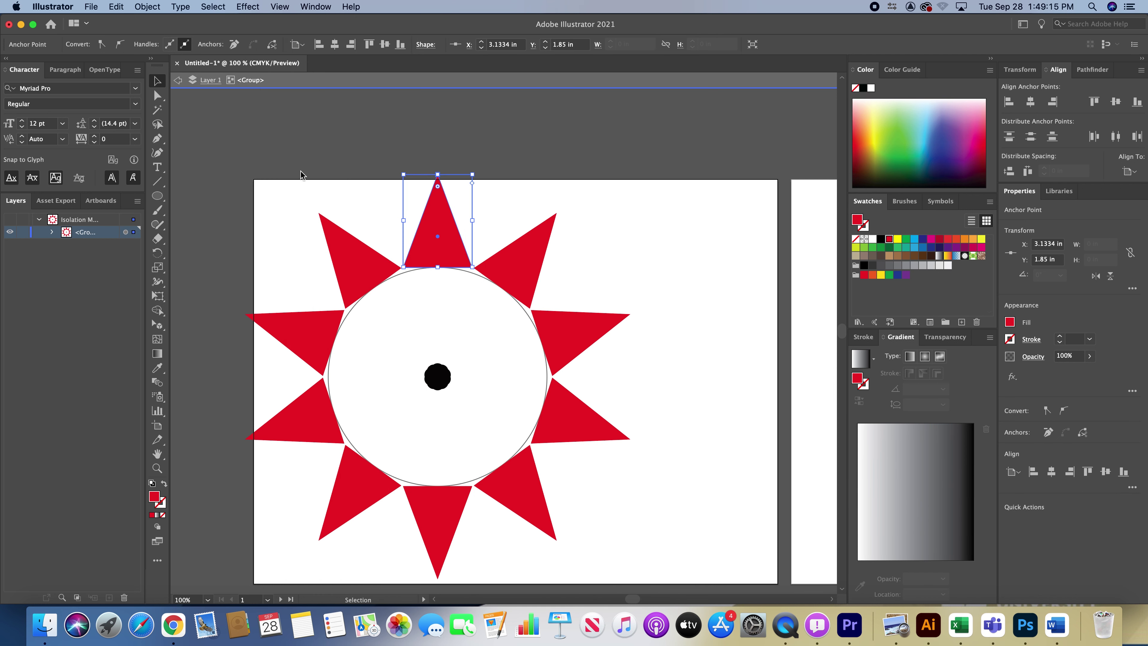
pyautogui.click(306, 7)
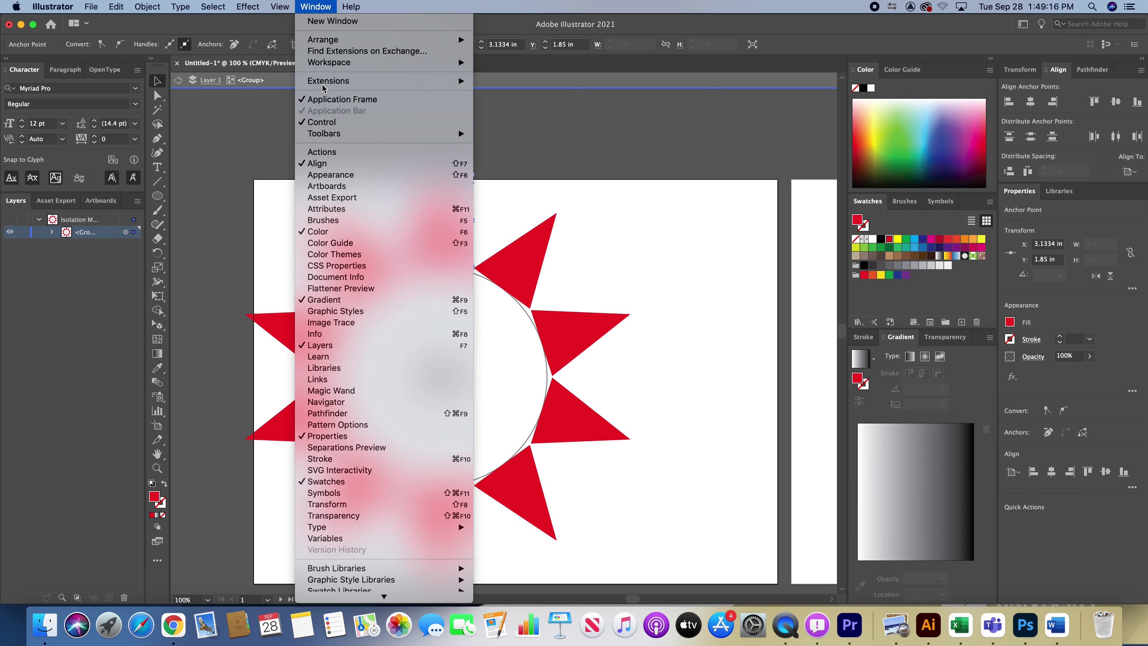
pyautogui.click(332, 176)
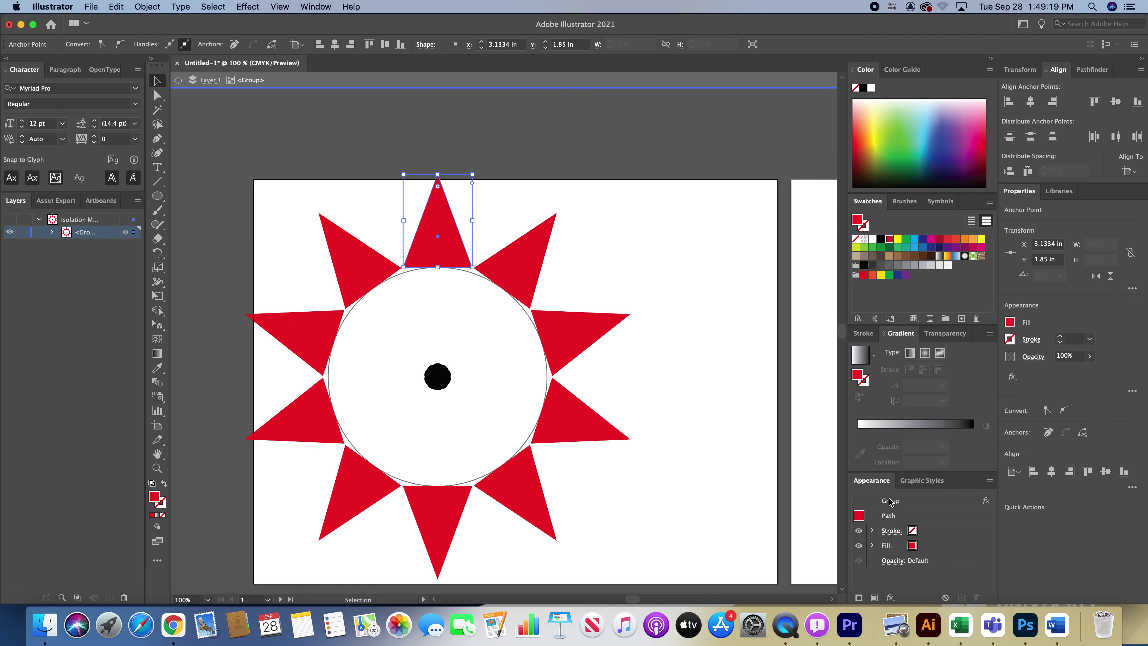
# Step: Exit isolation mode, select the star group and reopen its Transform effect from Appearance
pyautogui.click(207, 153)
pyautogui.click(177, 81)
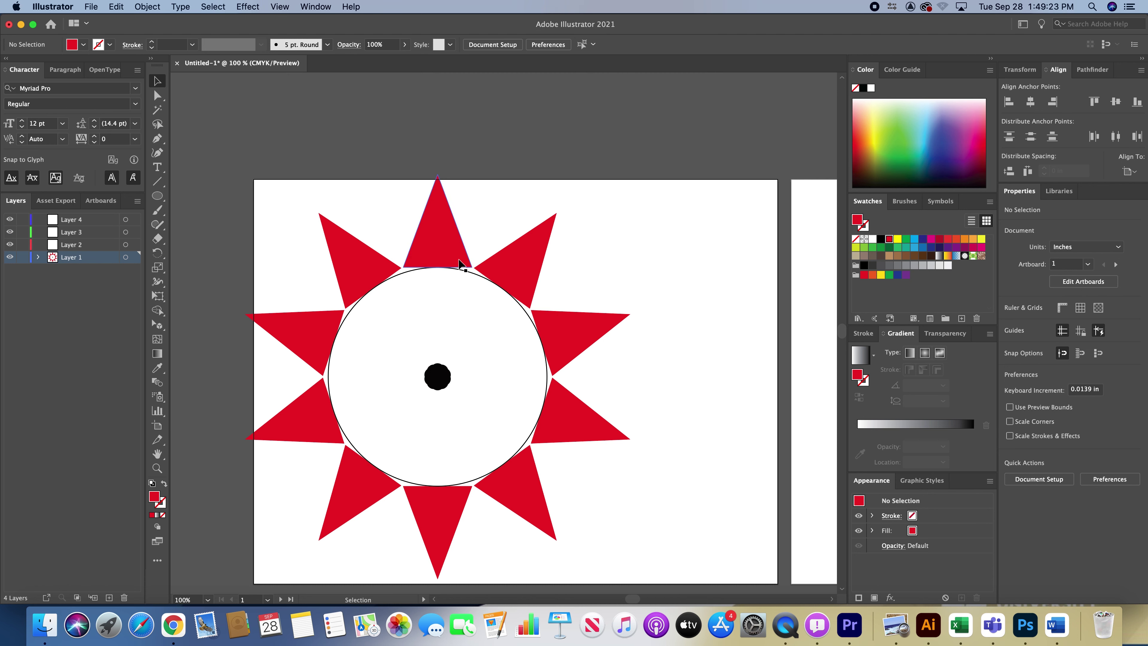
pyautogui.click(448, 249)
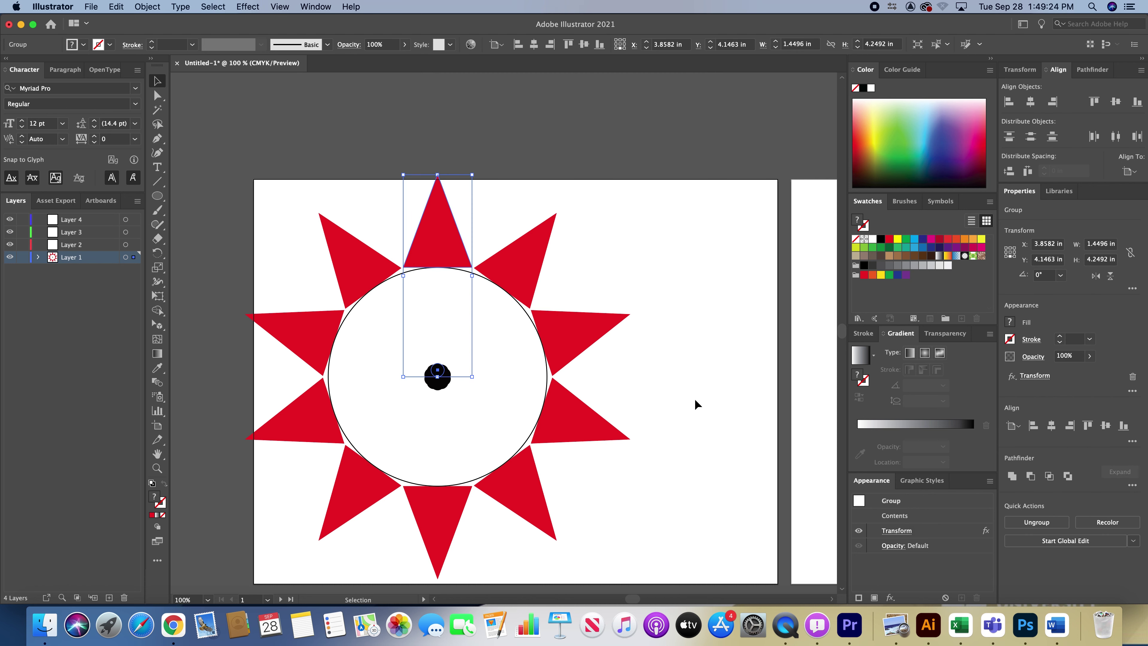
pyautogui.click(894, 531)
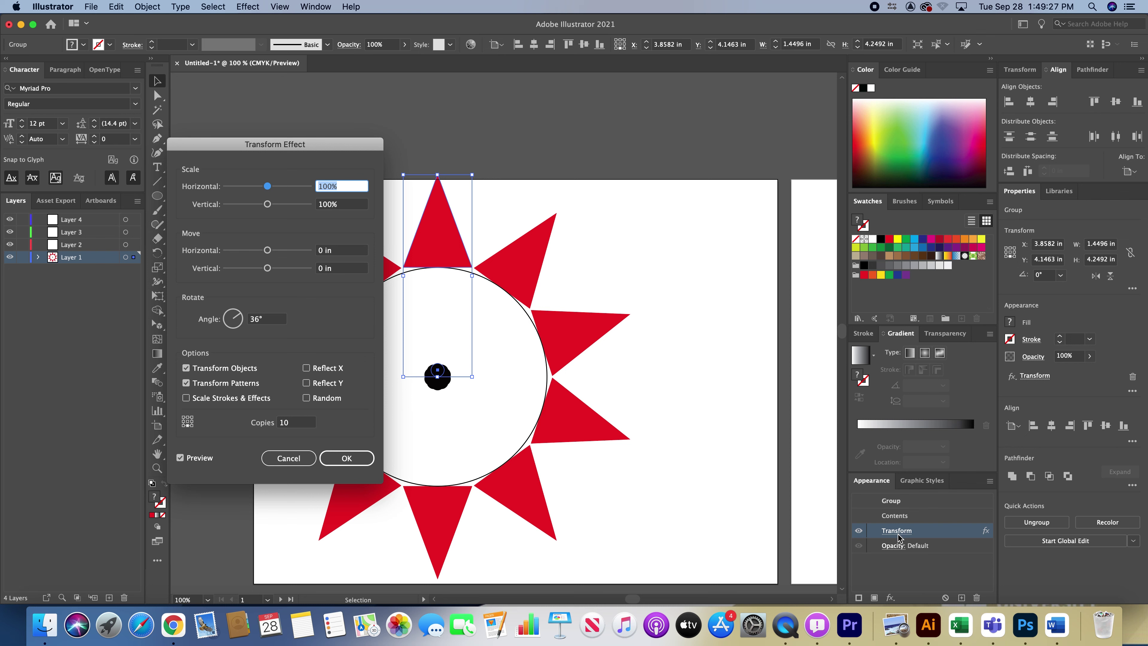
# Step: Set the Transform angle to 36° (360/10) with 10 copies and apply it
pyautogui.moveTo(339, 149); pyautogui.dragTo(809, 178)
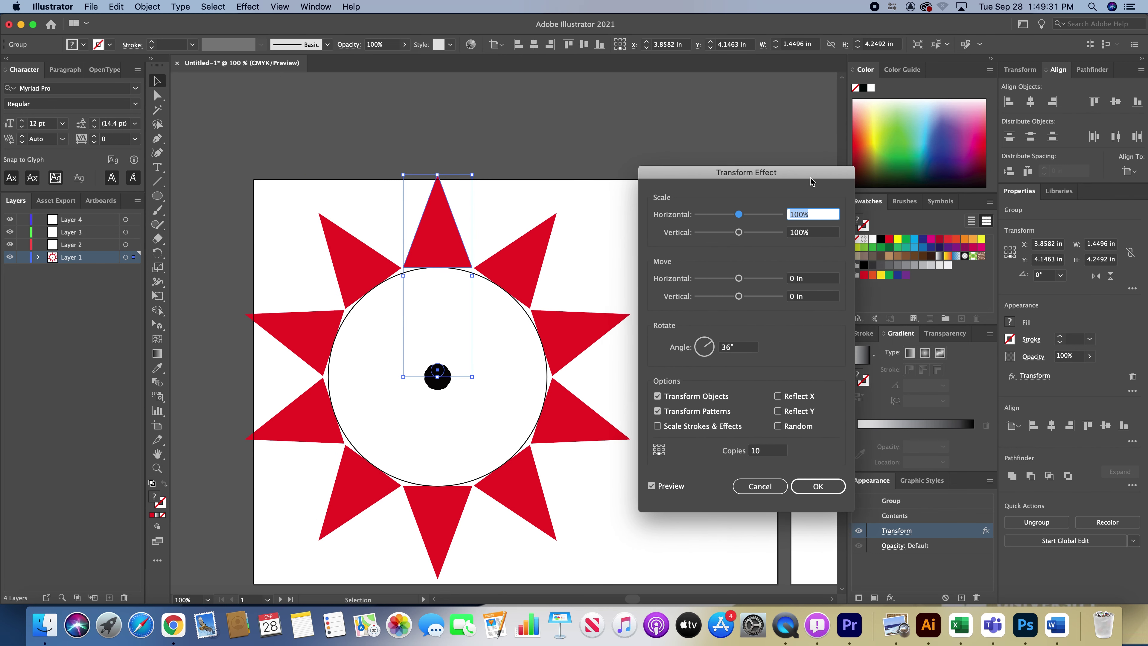
pyautogui.click(759, 451)
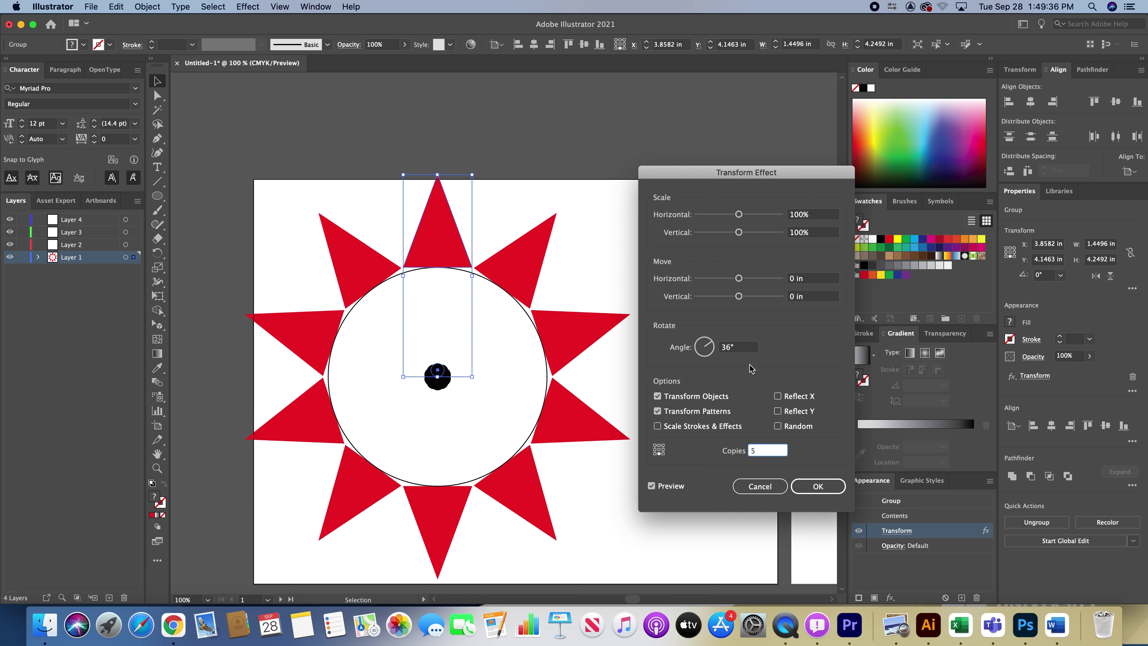
pyautogui.click(731, 349)
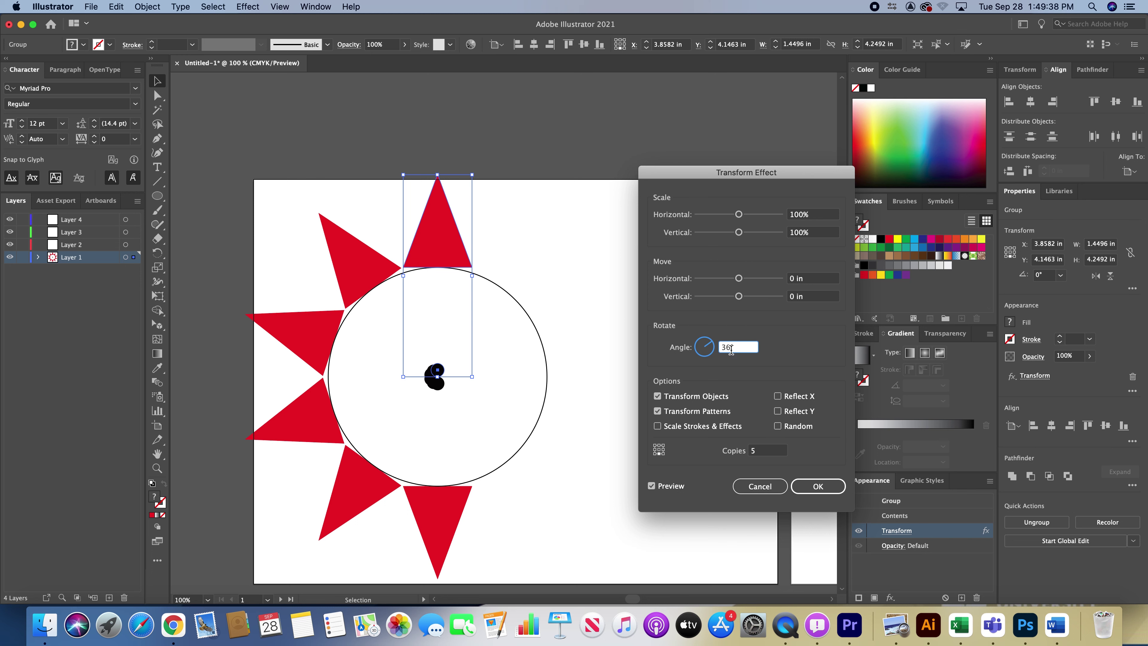
pyautogui.write('360/5')
pyautogui.click(706, 385)
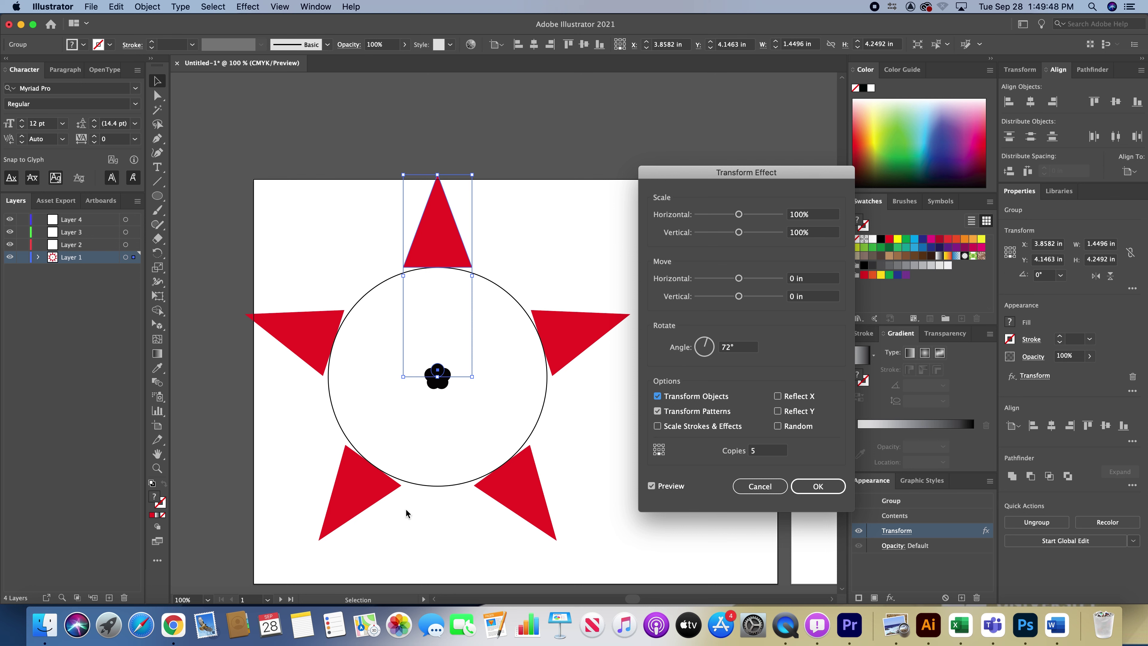
pyautogui.click(766, 451)
pyautogui.press('BackSpace')
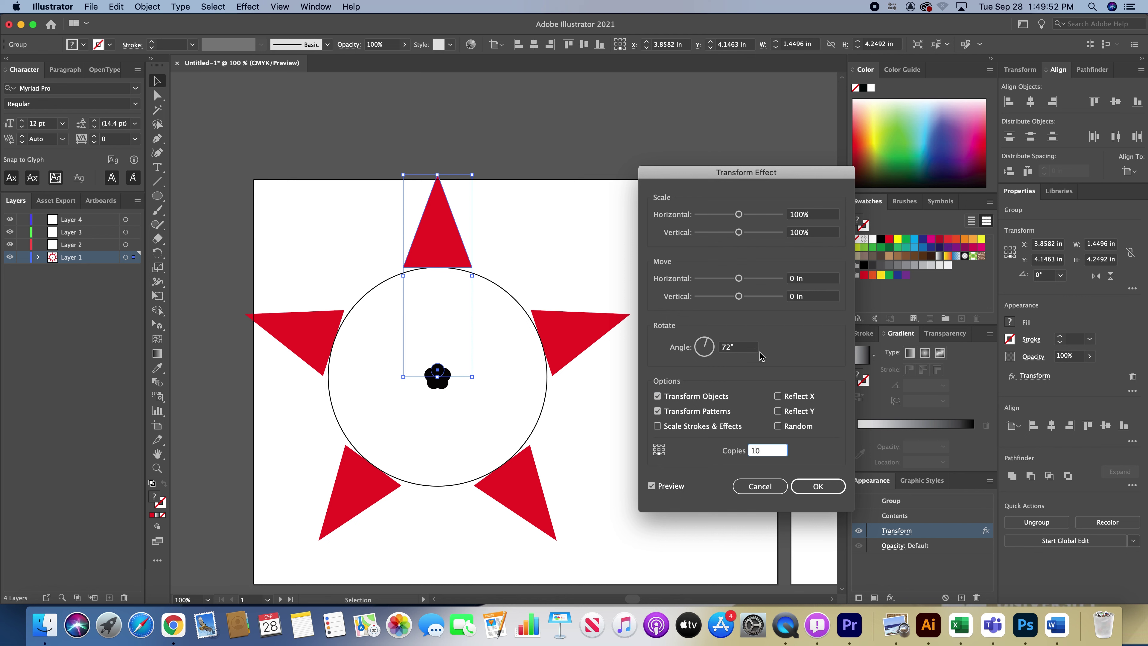
pyautogui.click(730, 346)
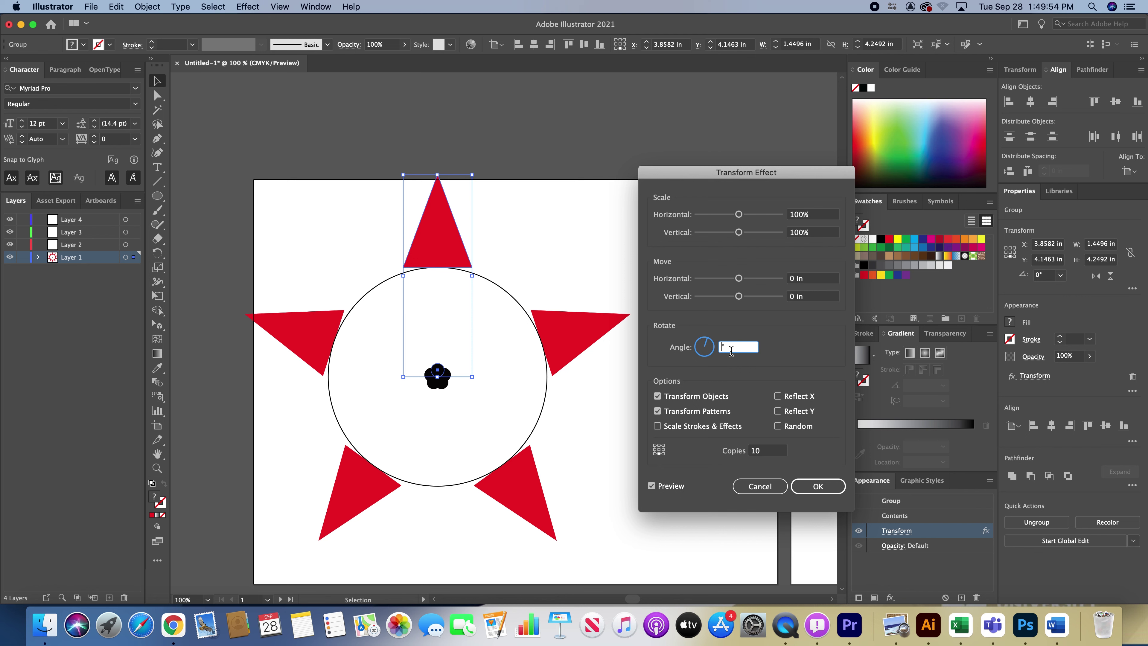
pyautogui.write('36')
pyautogui.press('Tab')
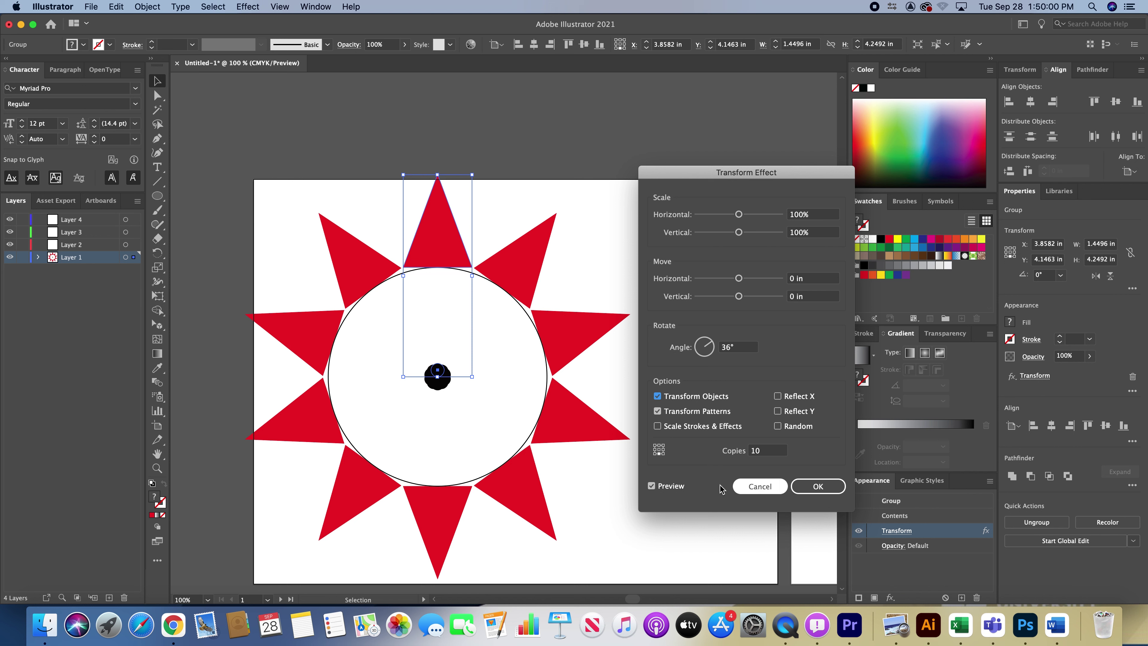
pyautogui.click(809, 486)
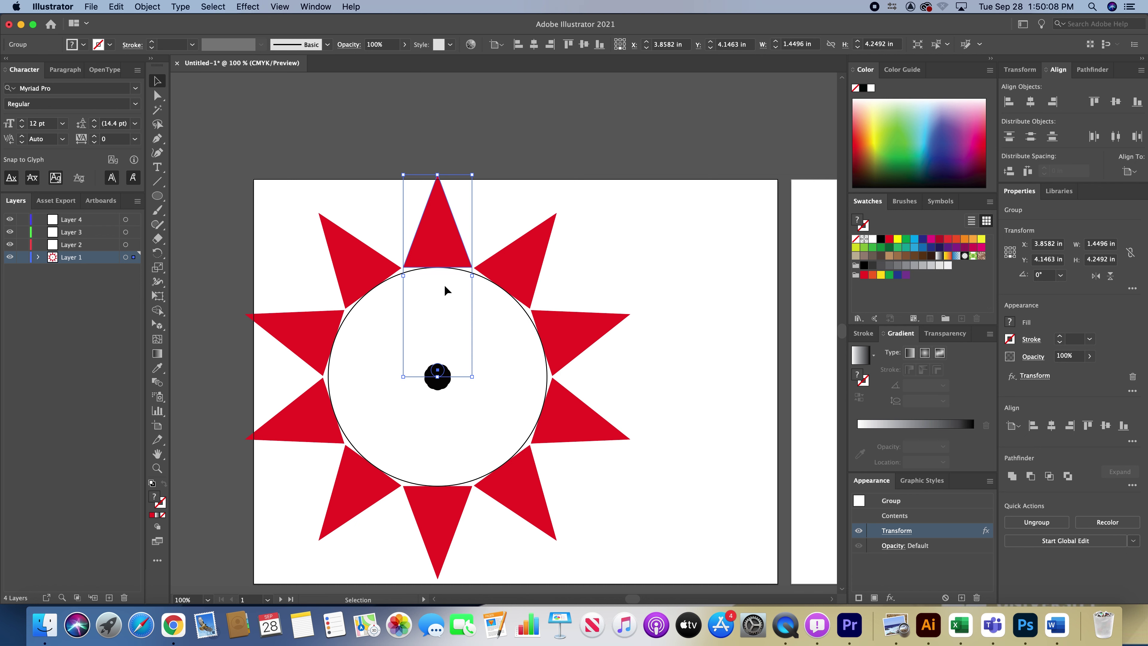
# Step: Enter the triangle group in isolation mode and select its top triangle
pyautogui.click(157, 195)
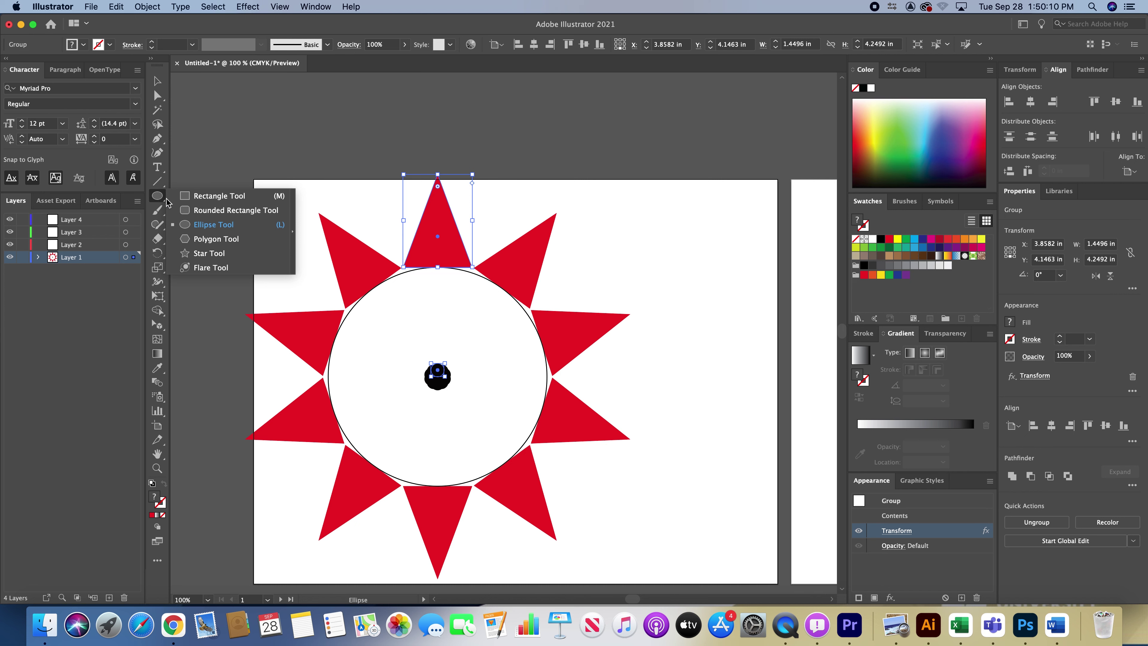
pyautogui.click(192, 226)
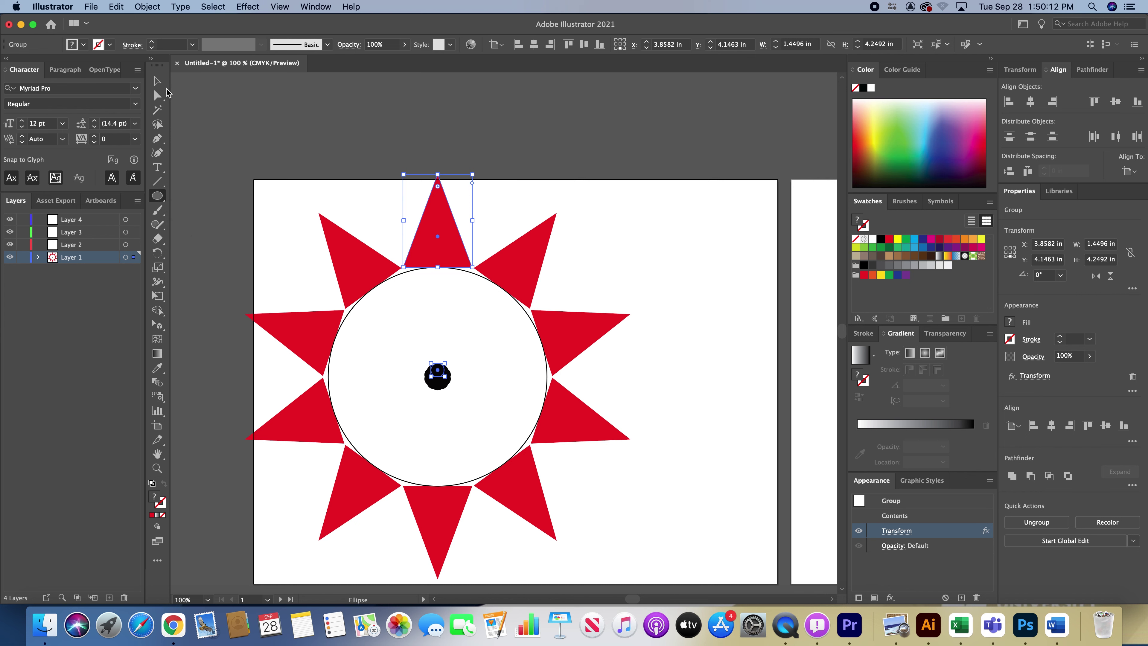
pyautogui.click(165, 89)
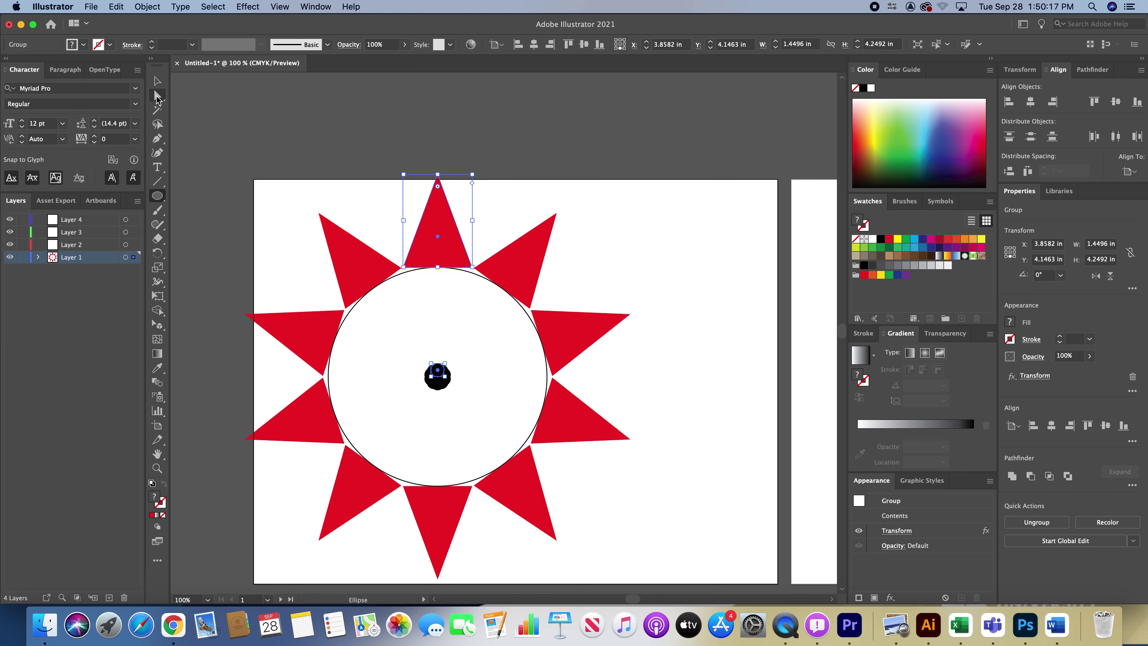
pyautogui.doubleClick(431, 254)
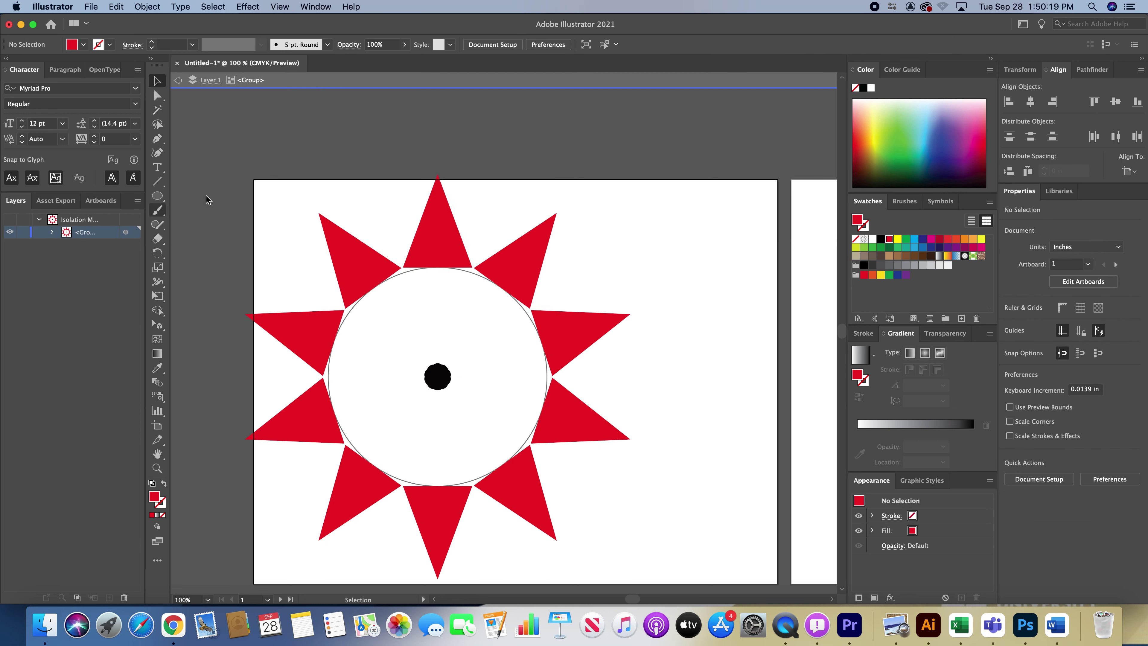
pyautogui.click(428, 233)
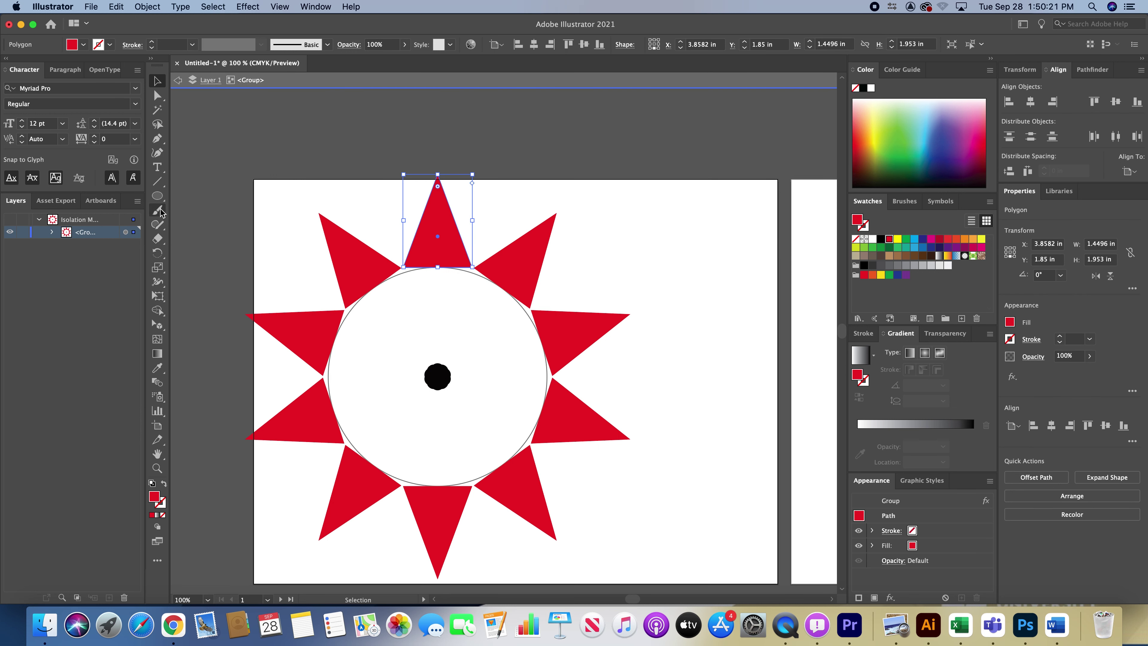
# Step: Draw a small dot near the top of the ring so it repeats ten times, and fill it navy
pyautogui.click(157, 195)
pyautogui.moveTo(417, 281); pyautogui.dragTo(506, 354)
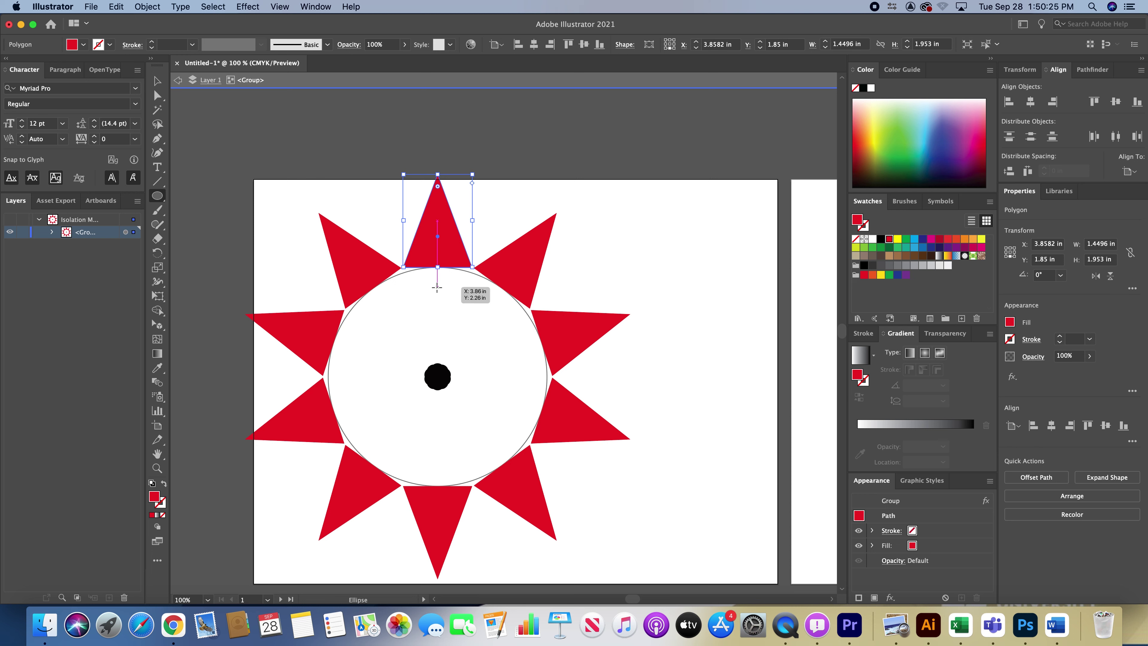
pyautogui.moveTo(436, 287)
pyautogui.mouseDown()
pyautogui.moveTo(447, 304)
pyautogui.moveTo(421, 286)
pyautogui.moveTo(469, 319)
pyautogui.moveTo(417, 290)
pyautogui.moveTo(441, 295)
pyautogui.mouseUp()
pyautogui.moveTo(437, 288); pyautogui.dragTo(471, 302)
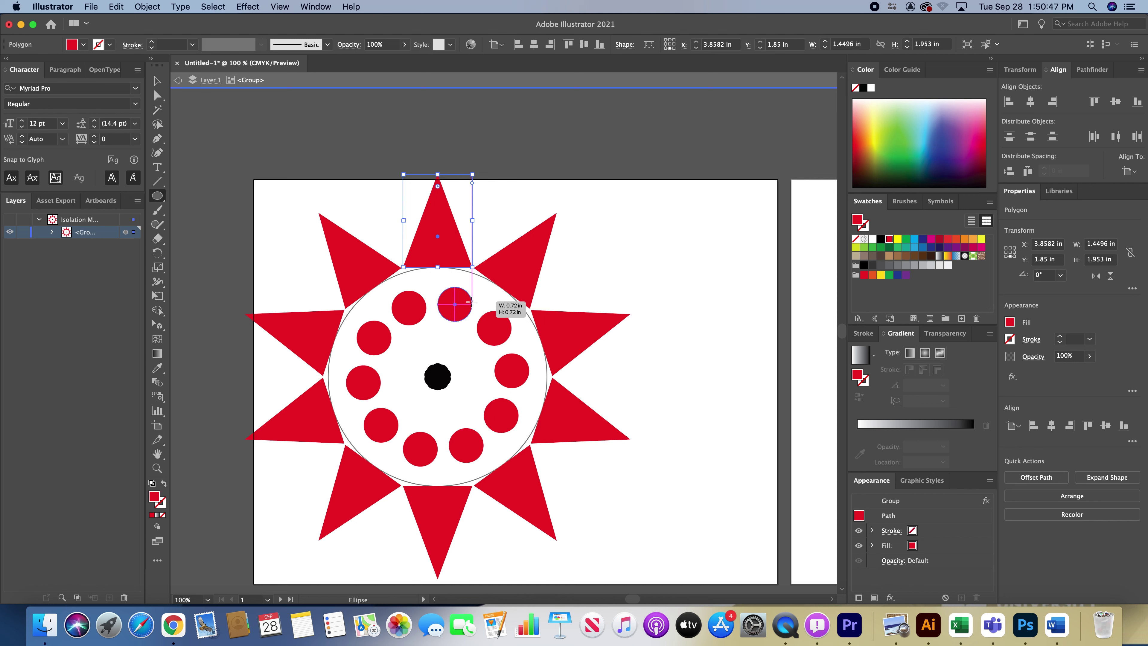
pyautogui.moveTo(470, 302); pyautogui.dragTo(439, 314)
pyautogui.press('v')
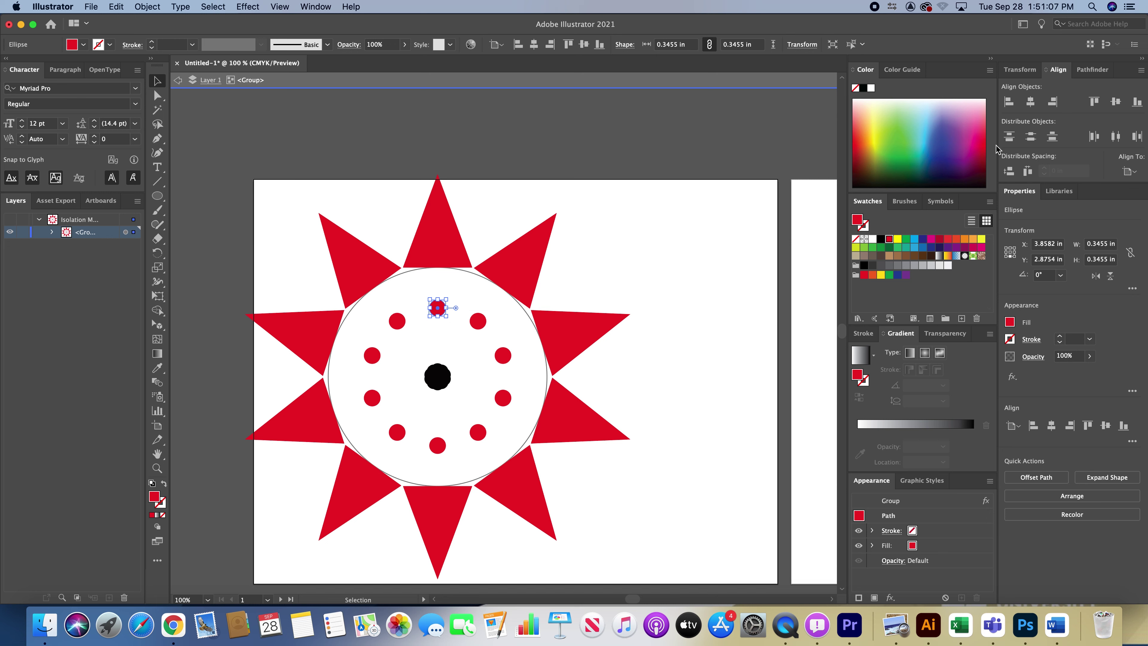
pyautogui.moveTo(980, 131); pyautogui.dragTo(949, 144)
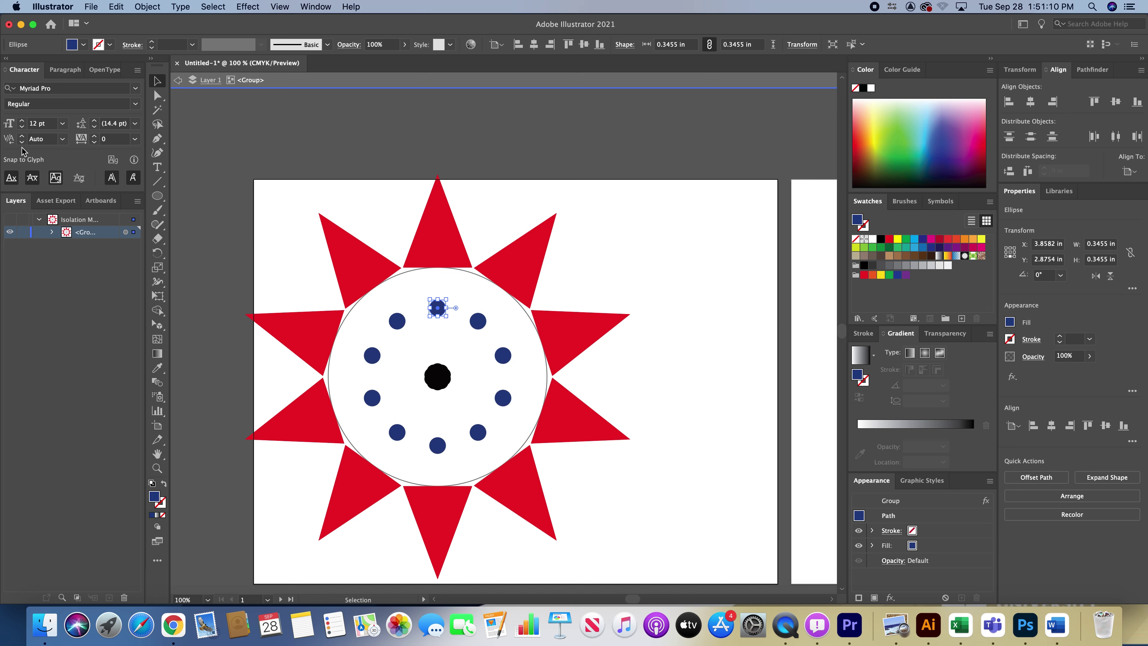
# Step: Exit the group's isolation mode and move the starburst to the right
pyautogui.doubleClick(277, 163)
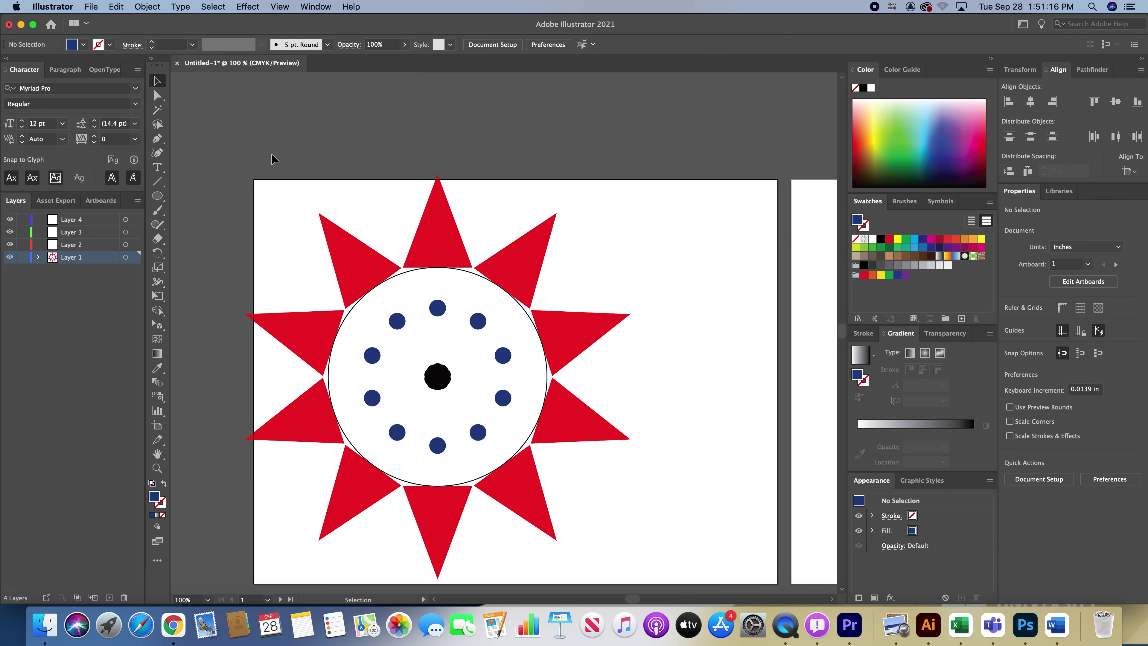
pyautogui.scroll(-2, 336, 199)
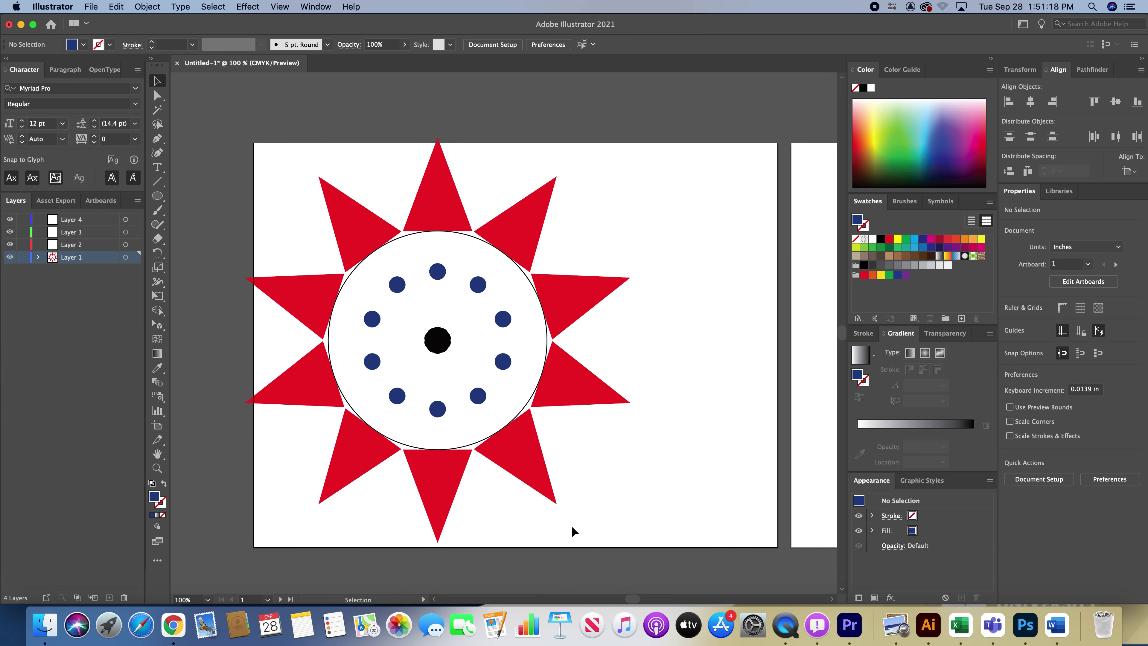
pyautogui.moveTo(530, 337); pyautogui.dragTo(698, 289)
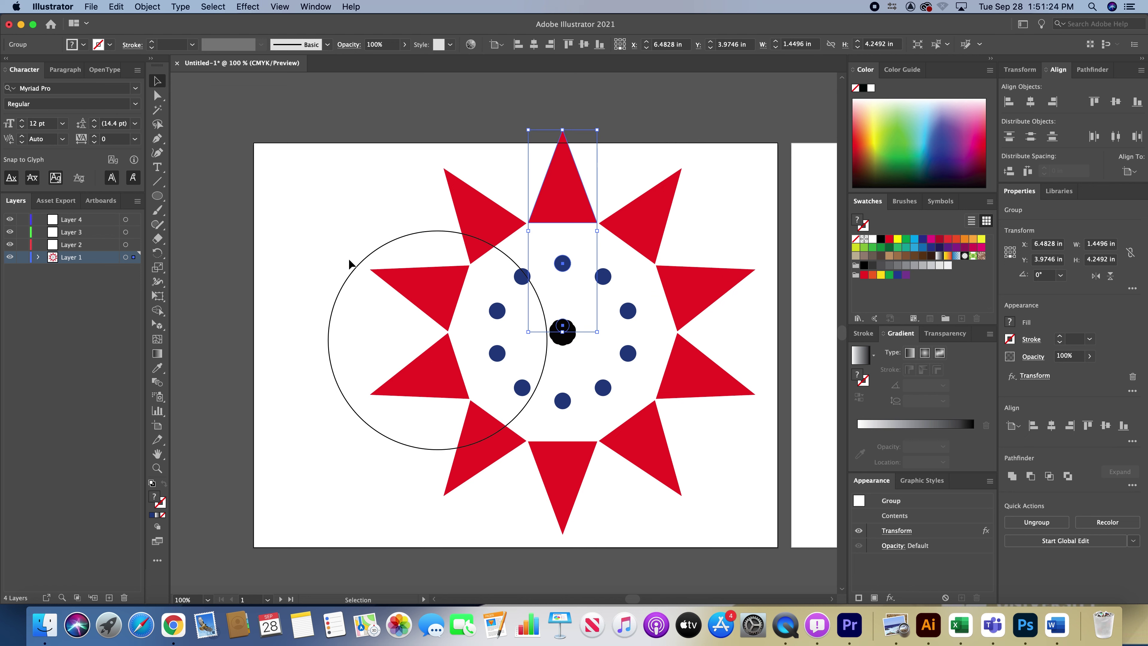
# Step: Delete the circle outline, centre the starburst on the artboard, and expand its appearance into shapes
pyautogui.click(360, 264)
pyautogui.press('Delete')
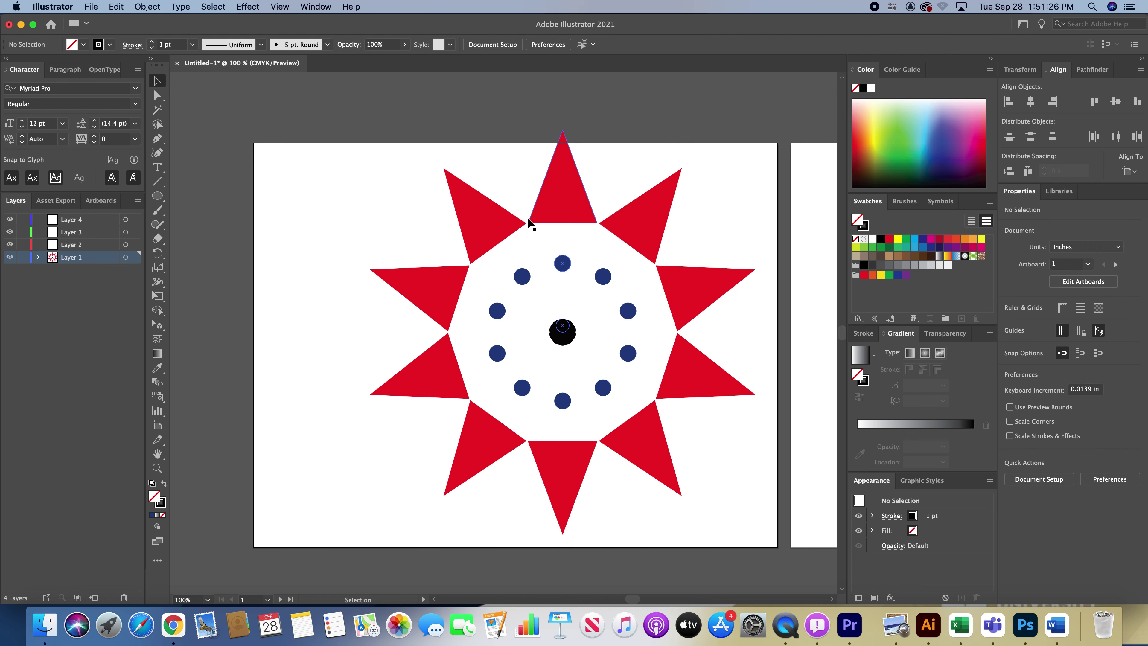
pyautogui.moveTo(568, 190); pyautogui.dragTo(522, 205)
pyautogui.click(124, 6)
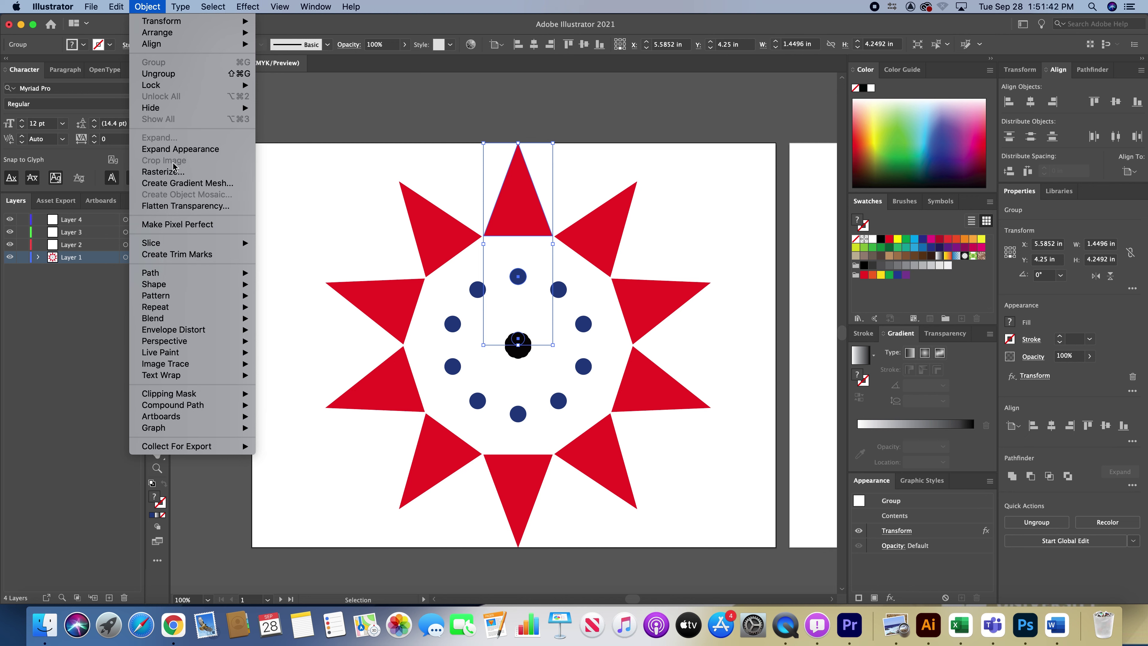
pyautogui.click(177, 152)
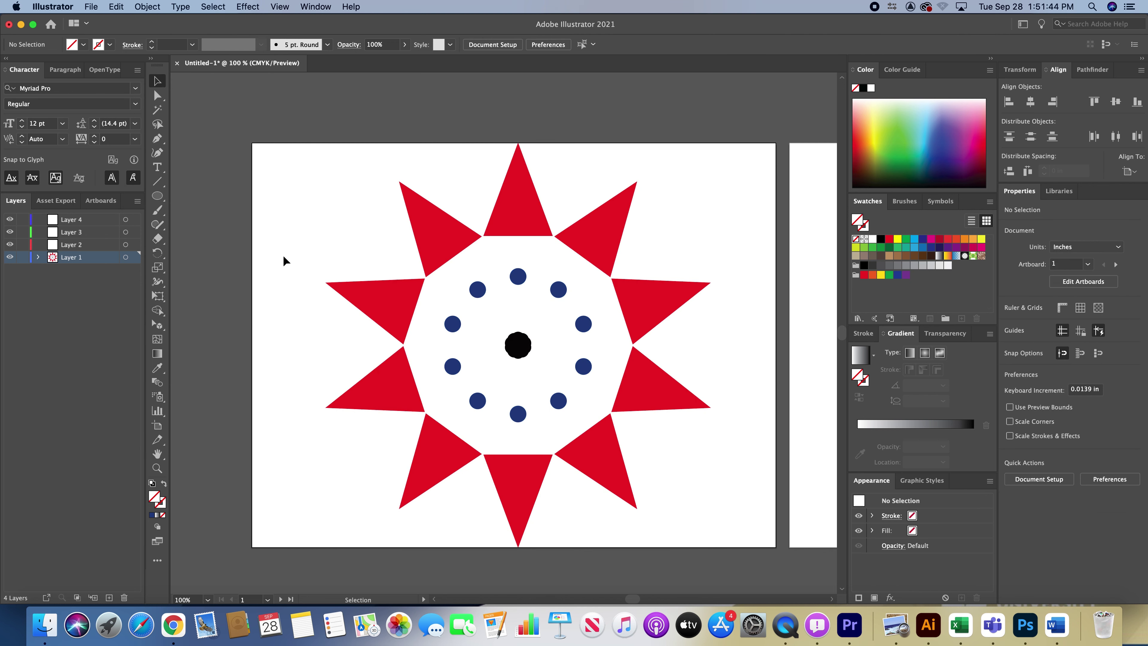
# Step: Undo the accidental move, ungroup the starburst, and delete the black centre blob
pyautogui.moveTo(526, 357); pyautogui.dragTo(507, 327)
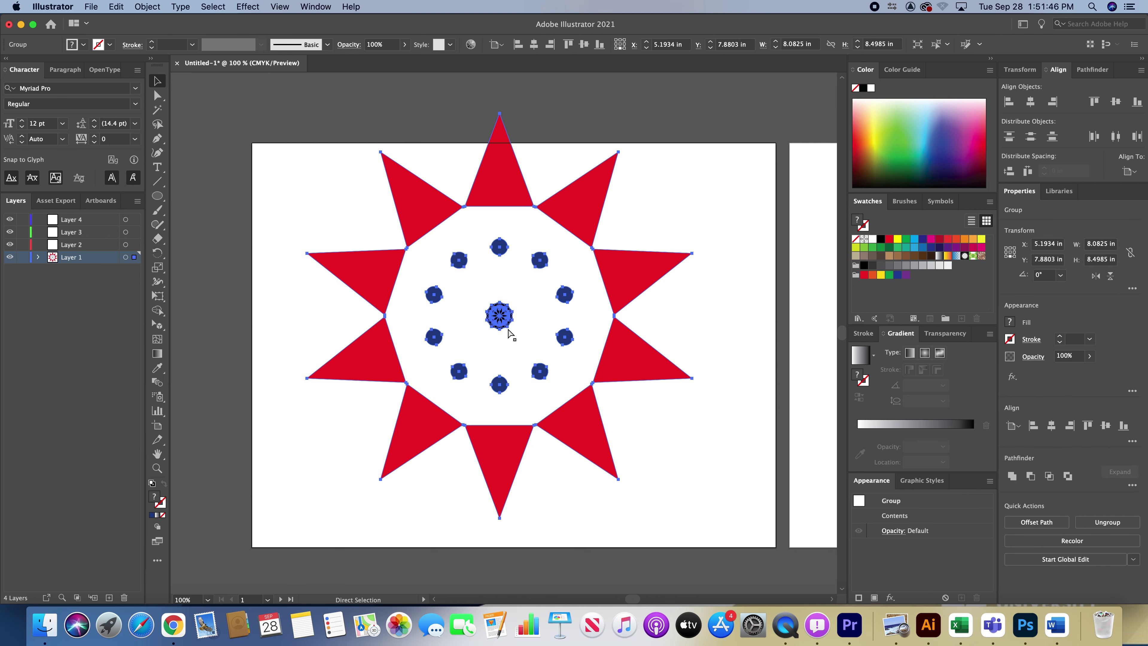
pyautogui.press('super+z')
pyautogui.click(288, 256)
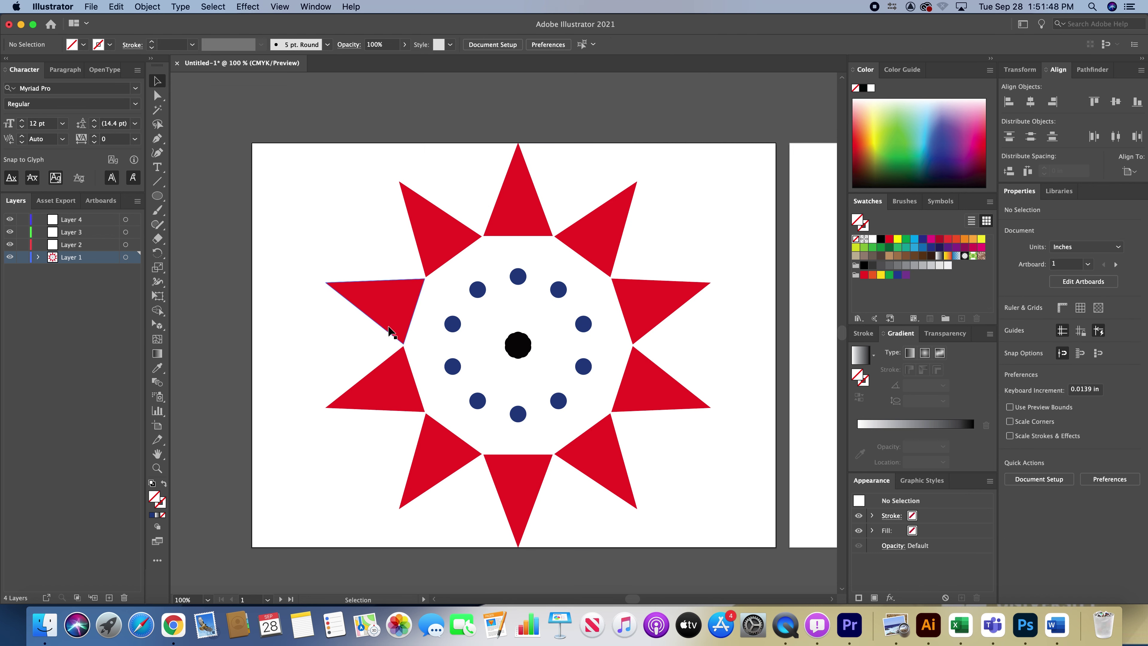
pyautogui.click(400, 334)
pyautogui.press('super')
pyautogui.press('shift+super+g')
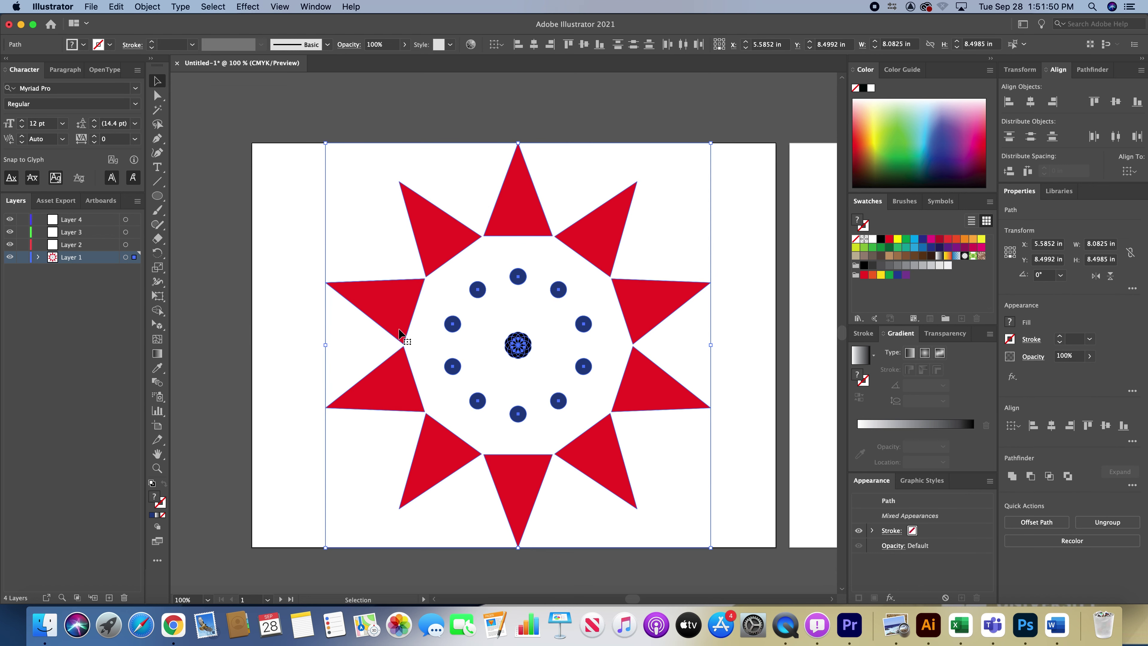
pyautogui.click(523, 350)
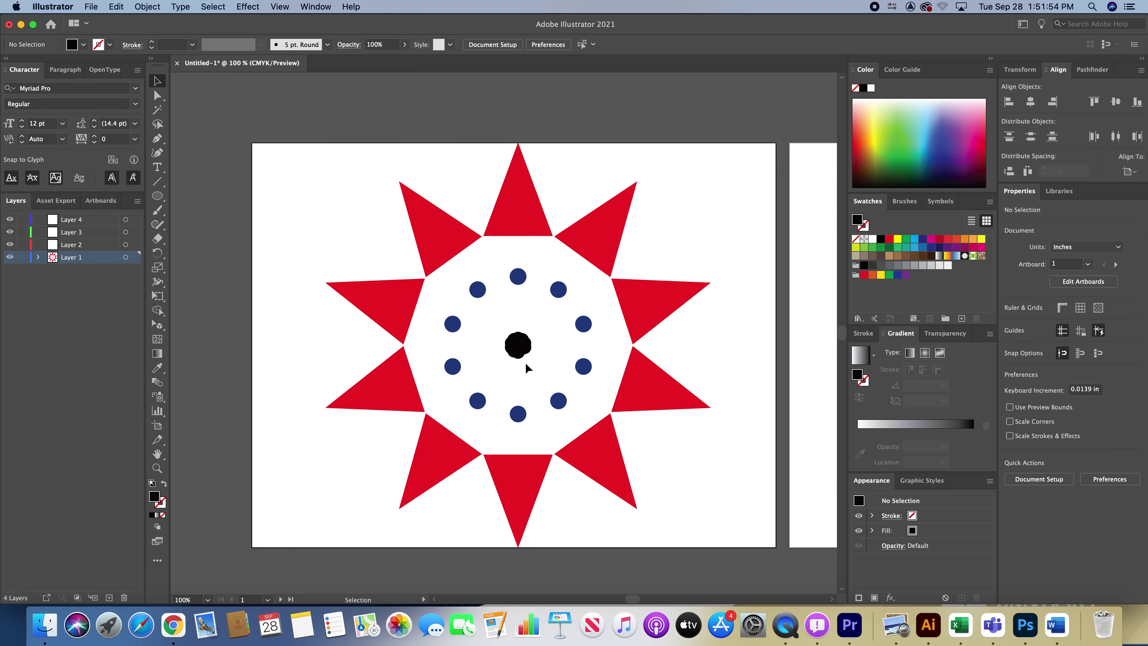
pyautogui.press('Delete')
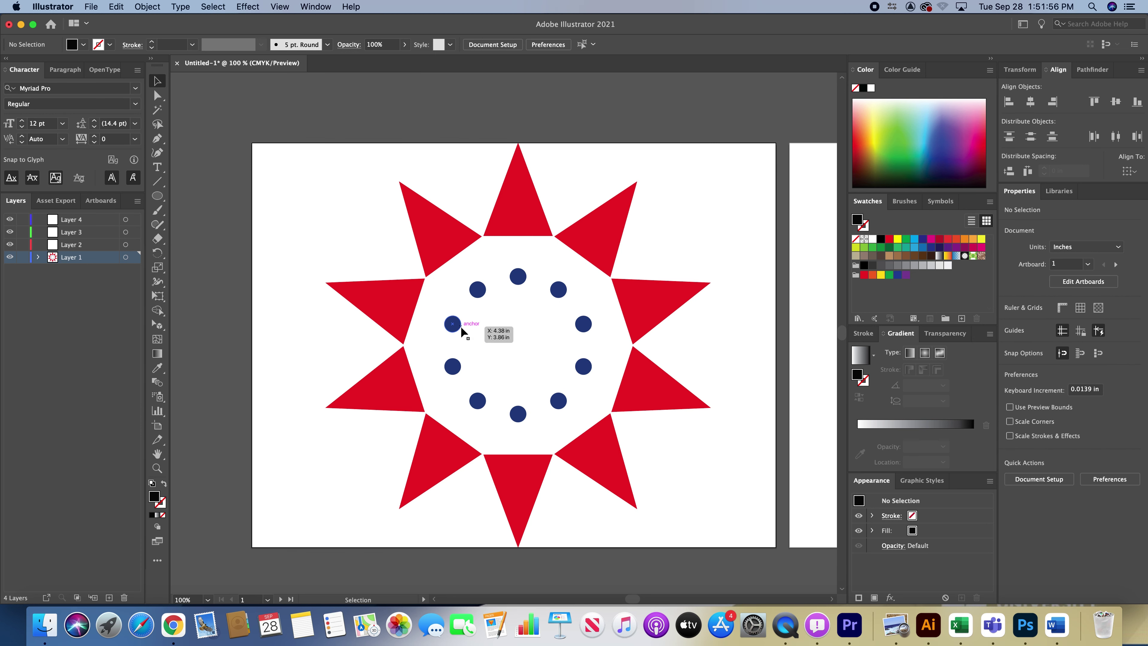
# Step: Copy the top navy dot down to the centre and fill it black
pyautogui.scroll(-1, 518, 345)
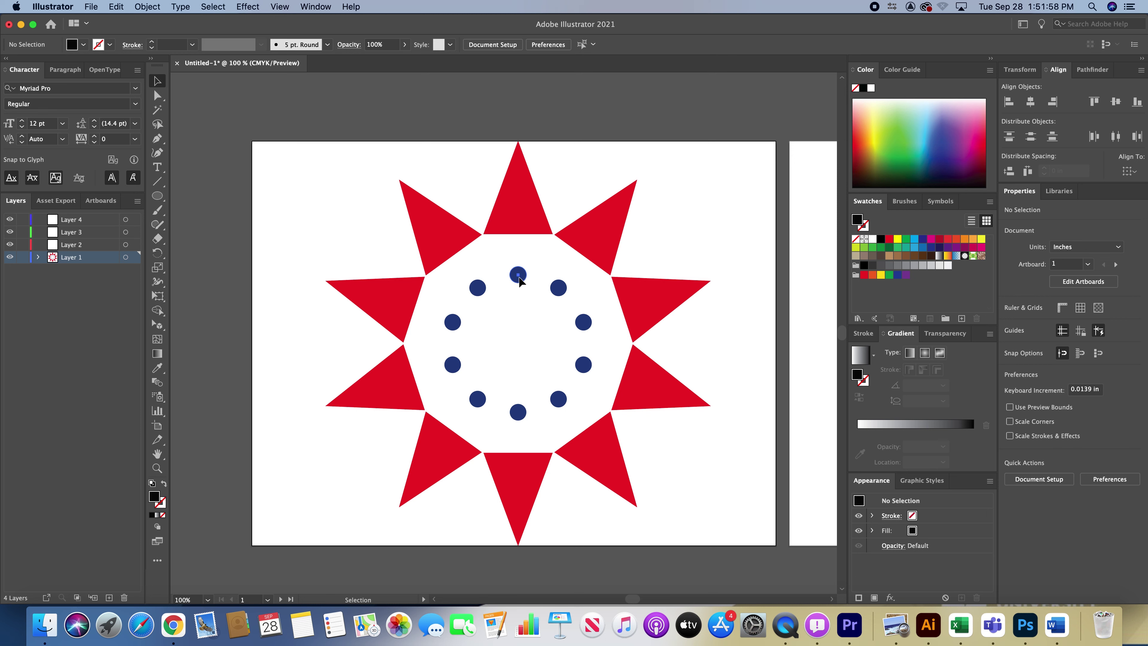
pyautogui.moveTo(519, 280); pyautogui.dragTo(512, 346)
pyautogui.click(428, 328)
pyautogui.moveTo(858, 109); pyautogui.dragTo(857, 183)
pyautogui.click(660, 173)
# Step: Align the black dot to the artboard's horizontal and vertical centre
pyautogui.click(516, 344)
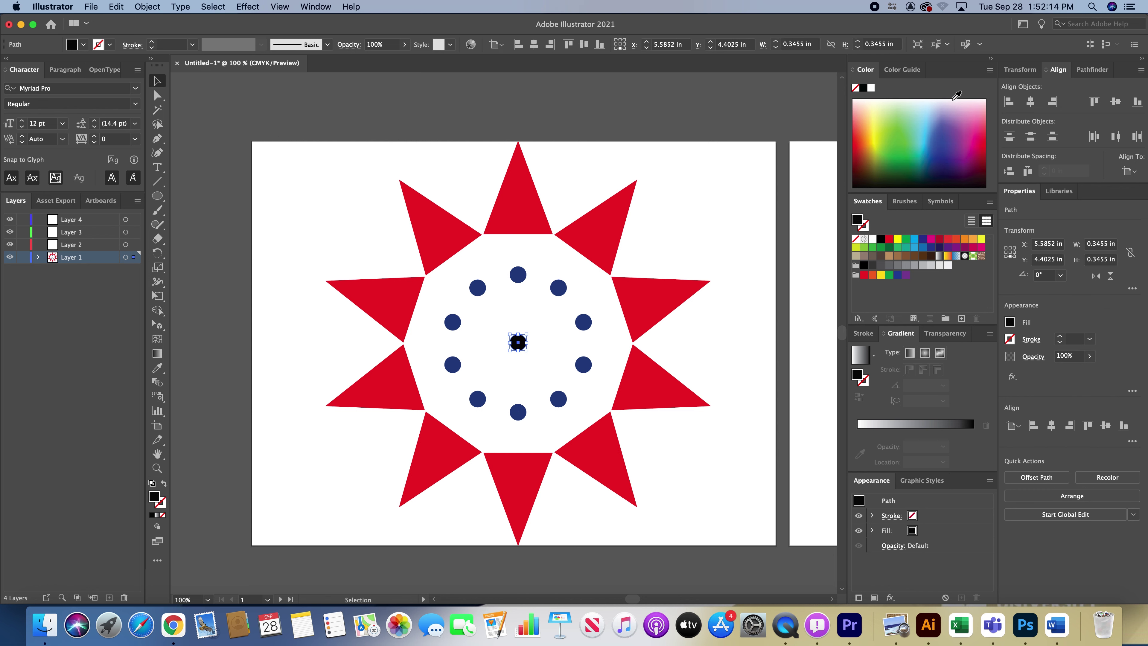
pyautogui.click(1031, 102)
pyautogui.click(1115, 101)
pyautogui.click(689, 213)
pyautogui.click(628, 318)
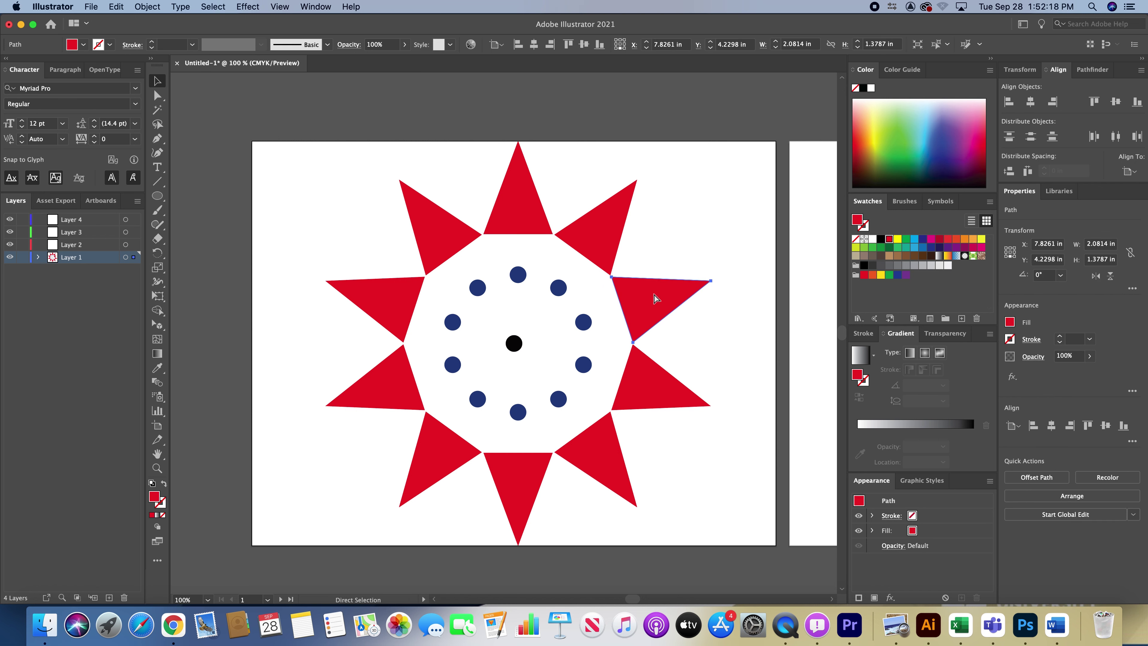
pyautogui.click(308, 229)
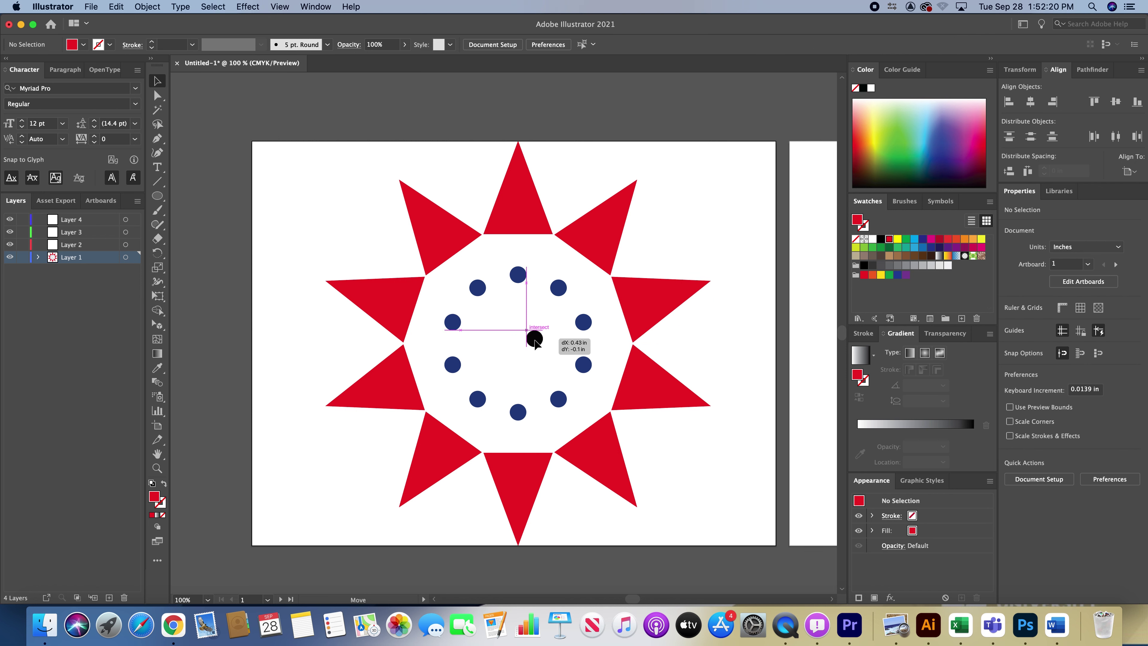
pyautogui.moveTo(522, 344); pyautogui.dragTo(517, 342)
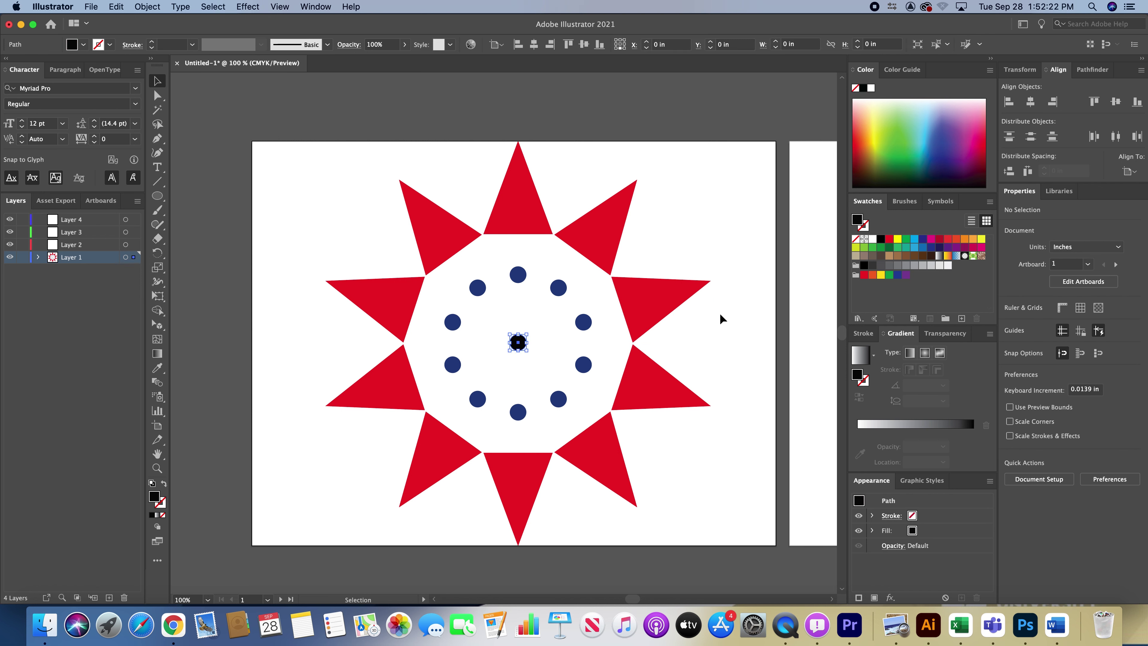
pyautogui.click(795, 297)
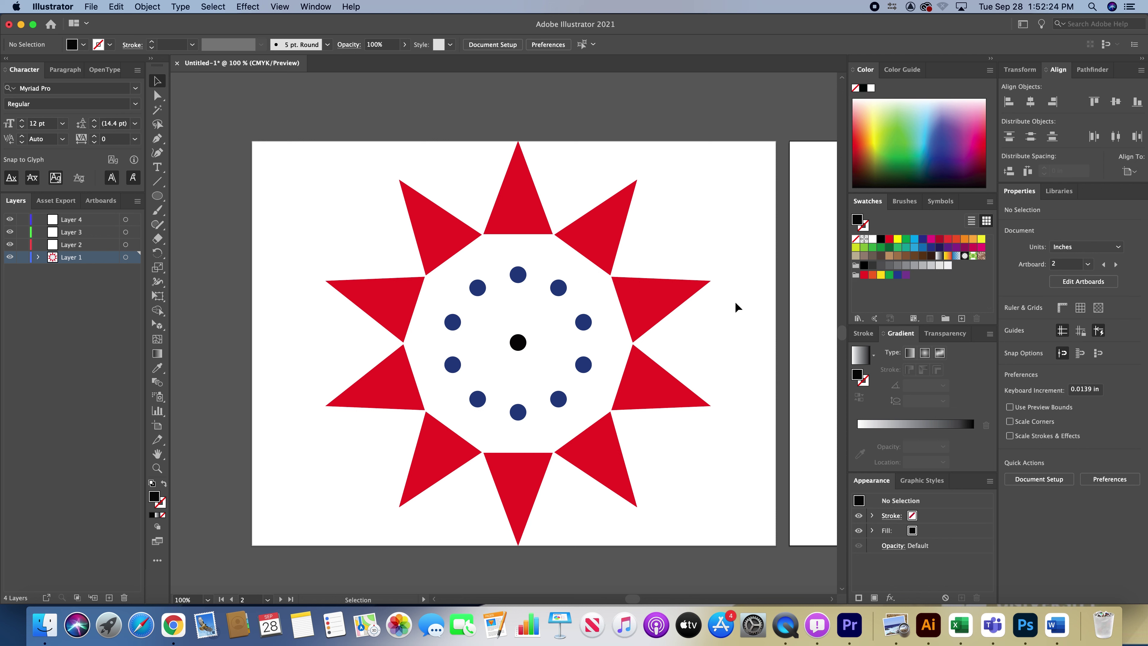
pyautogui.hscroll(5, 737, 332)
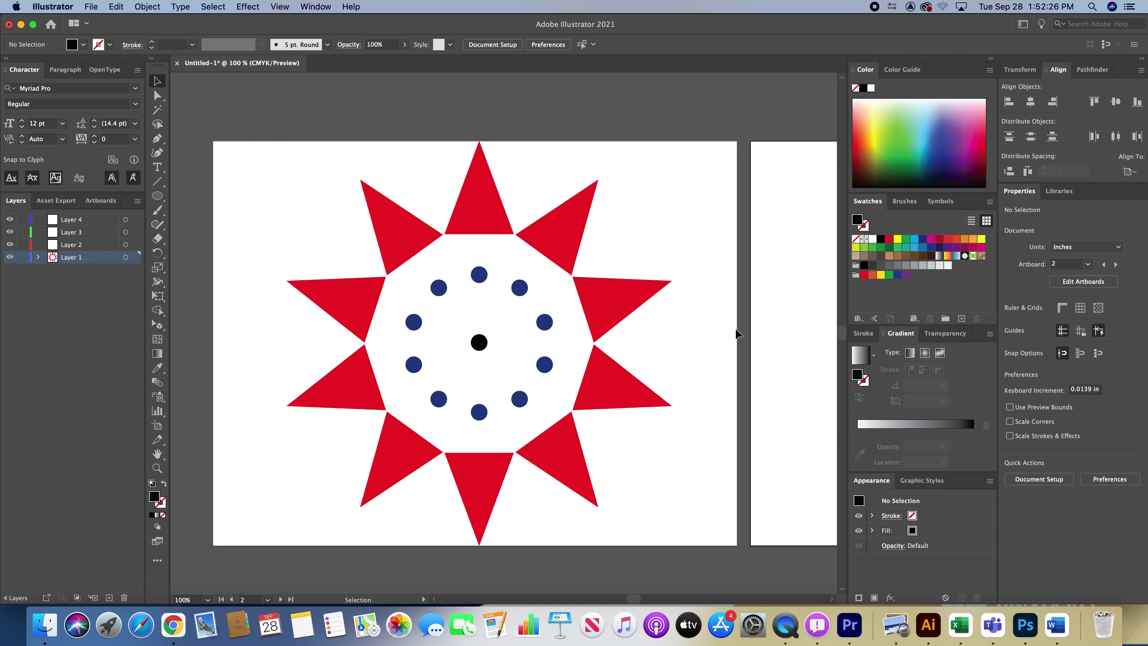